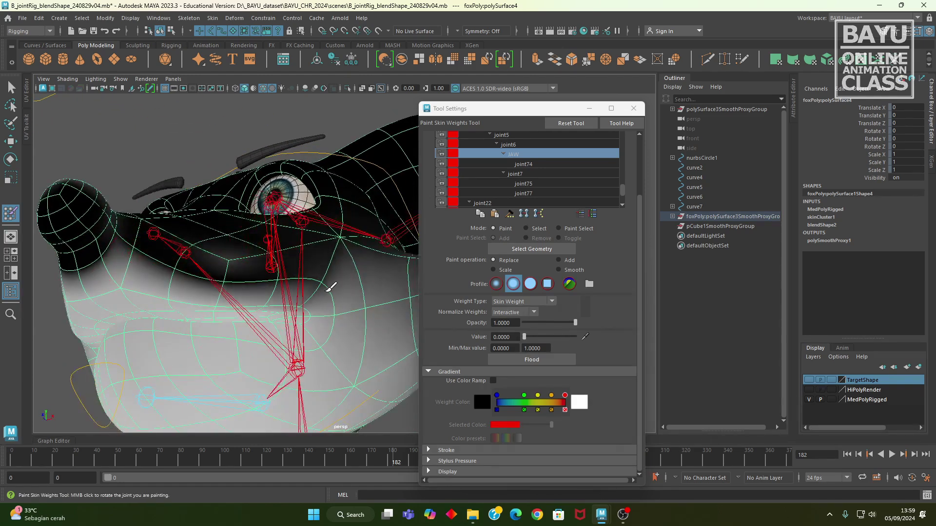
Paint the JAW joint's skin weight with value 0 over the upper lip and snout.
{"action": "left_click_drag", "start_coordinate": [332, 287], "coordinate": [394, 262]}
{"action": "left_click_drag", "start_coordinate": [171, 273], "coordinate": [312, 265], "text": "alt"}
{"action": "mouse_move", "coordinate": [365, 246]}
{"action": "left_mouse_down", "text": "alt"}
{"action": "mouse_move", "coordinate": [340, 275]}
{"action": "mouse_move", "coordinate": [159, 266]}
{"action": "mouse_move", "coordinate": [129, 248]}
{"action": "mouse_move", "coordinate": [292, 268]}
{"action": "mouse_move", "coordinate": [273, 313]}
{"action": "left_mouse_up", "text": "alt"}
{"action": "mouse_move", "coordinate": [397, 292]}
{"action": "left_mouse_down", "text": "alt"}
{"action": "mouse_move", "coordinate": [341, 334]}
{"action": "mouse_move", "coordinate": [239, 356]}
{"action": "mouse_move", "coordinate": [308, 259]}
{"action": "left_mouse_up", "text": "alt"}
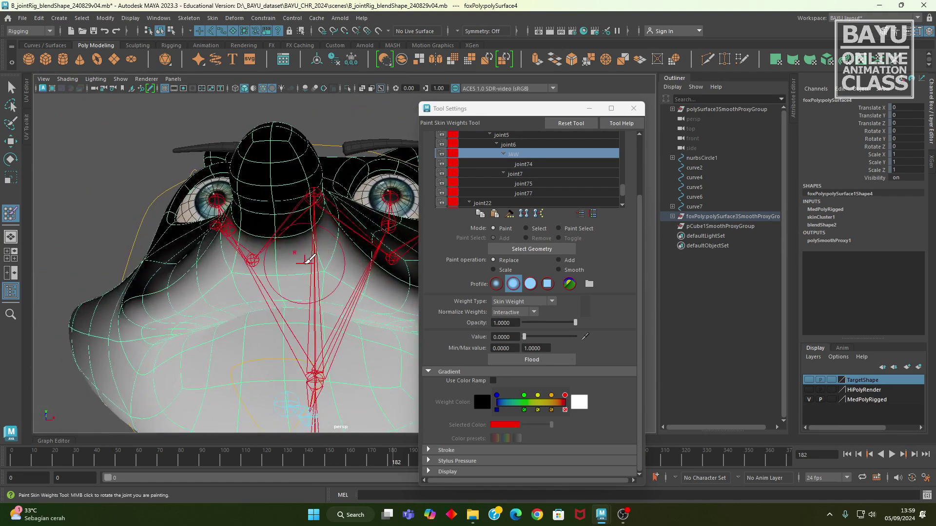
{"action": "mouse_move", "coordinate": [239, 253]}
{"action": "left_mouse_down", "text": "alt"}
{"action": "mouse_move", "coordinate": [268, 263]}
{"action": "mouse_move", "coordinate": [279, 322]}
{"action": "left_mouse_up", "text": "alt"}
{"action": "left_click_drag", "start_coordinate": [226, 305], "coordinate": [394, 295], "text": "alt"}
{"action": "mouse_move", "coordinate": [343, 310]}
{"action": "left_mouse_down", "text": "alt"}
{"action": "mouse_move", "coordinate": [227, 323]}
{"action": "mouse_move", "coordinate": [239, 284]}
{"action": "mouse_move", "coordinate": [211, 341]}
{"action": "mouse_move", "coordinate": [211, 392]}
{"action": "mouse_move", "coordinate": [234, 370]}
{"action": "mouse_move", "coordinate": [239, 312]}
{"action": "mouse_move", "coordinate": [276, 334]}
{"action": "left_mouse_up", "text": "alt"}
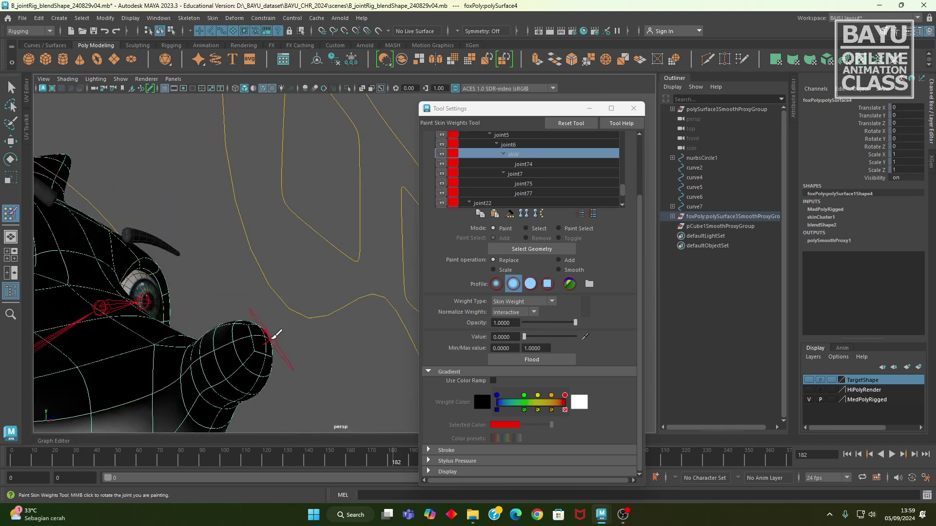
{"action": "mouse_move", "coordinate": [225, 358]}
{"action": "left_mouse_down", "text": "alt"}
{"action": "mouse_move", "coordinate": [278, 369]}
{"action": "mouse_move", "coordinate": [331, 407]}
{"action": "left_mouse_up", "text": "alt"}
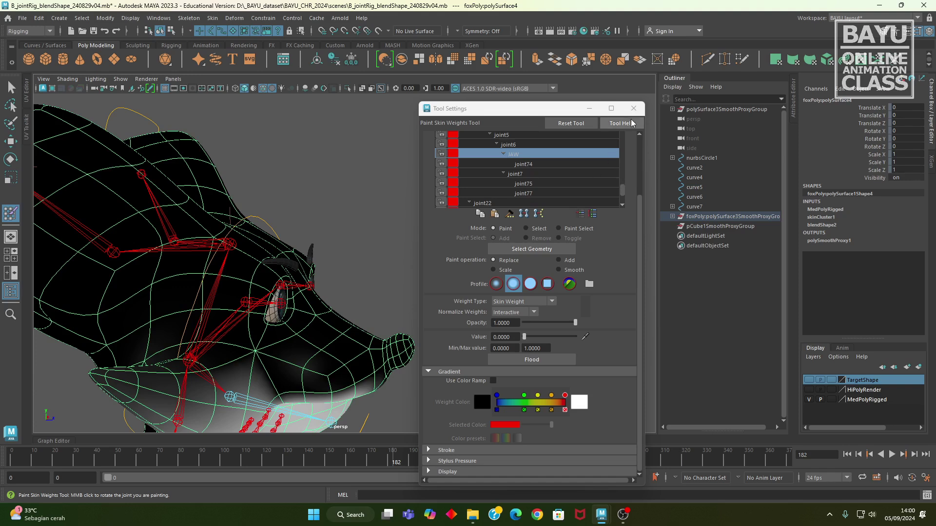
Rename the head joint at the base of the skull as HEAD.
{"action": "key", "text": "w"}
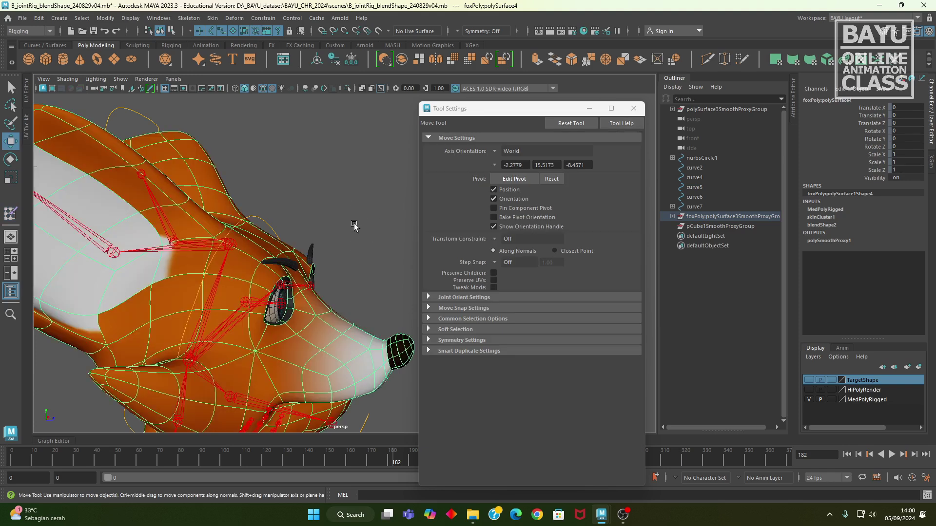
{"action": "left_click", "coordinate": [210, 299]}
{"action": "left_click", "coordinate": [824, 99]}
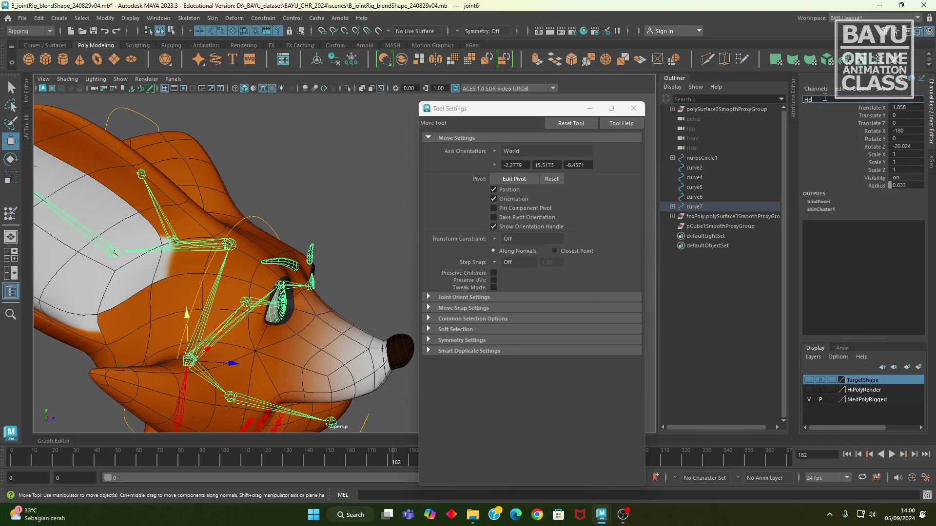
{"action": "type", "text": "HEAD"}
{"action": "key", "text": "Return"}
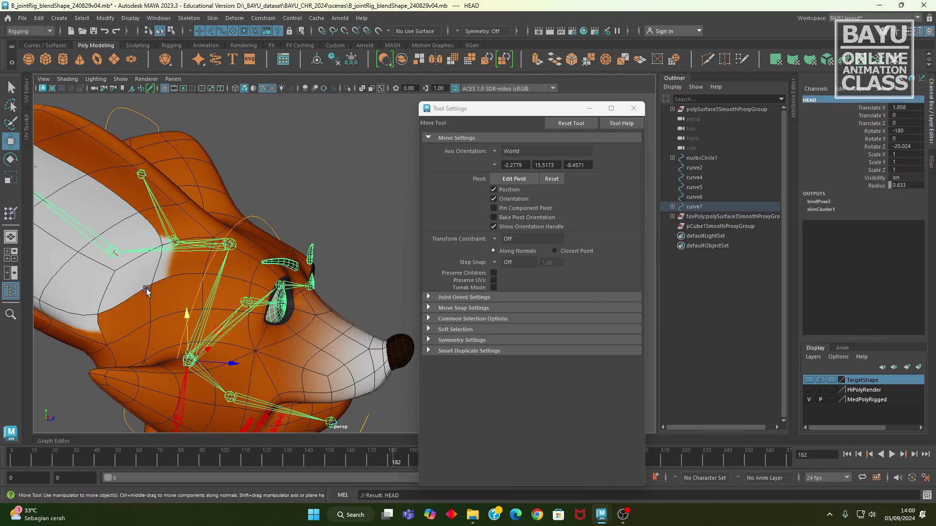
Resume painting skin weights on the fox body mesh and display the HEAD joint's influence on the face.
{"action": "left_click", "coordinate": [198, 195]}
{"action": "left_click", "coordinate": [10, 213]}
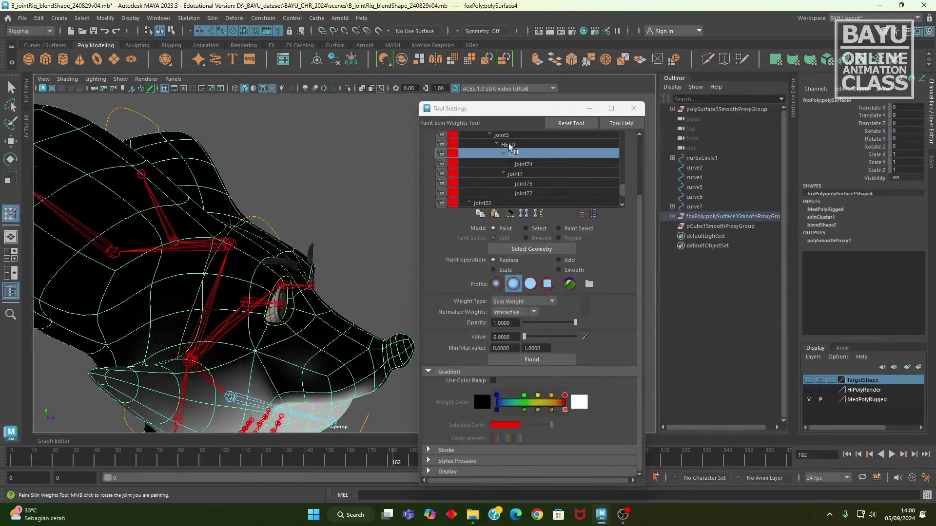
{"action": "left_click", "coordinate": [508, 146]}
{"action": "left_click_drag", "start_coordinate": [347, 324], "coordinate": [229, 316], "text": "alt"}
{"action": "middle_click_drag", "start_coordinate": [234, 315], "coordinate": [262, 273], "text": "alt"}
{"action": "left_click_drag", "start_coordinate": [262, 273], "coordinate": [234, 282], "text": "alt"}
{"action": "right_click_drag", "start_coordinate": [234, 282], "coordinate": [301, 265], "text": "alt"}
{"action": "middle_click_drag", "start_coordinate": [301, 265], "coordinate": [292, 254], "text": "alt"}
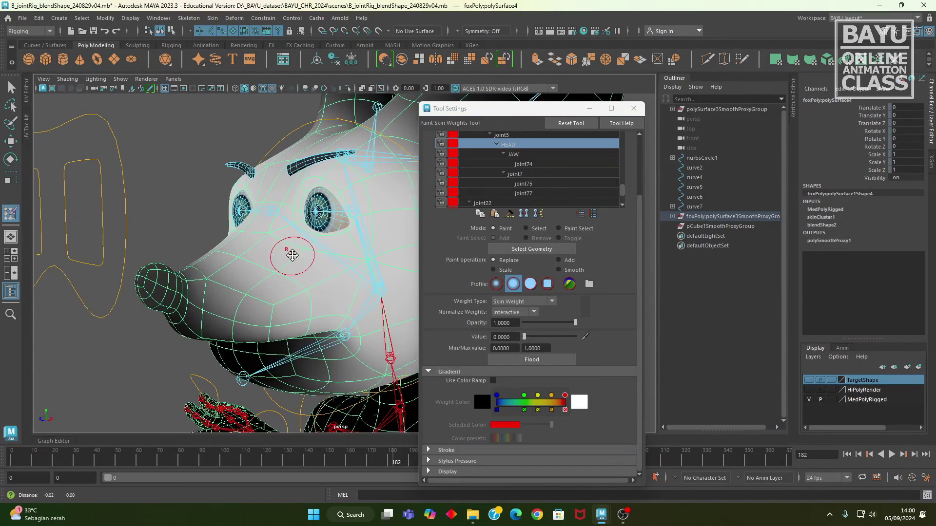
Display the JAW joint's influence and examine it around the snout and mouth.
{"action": "left_click", "coordinate": [519, 158]}
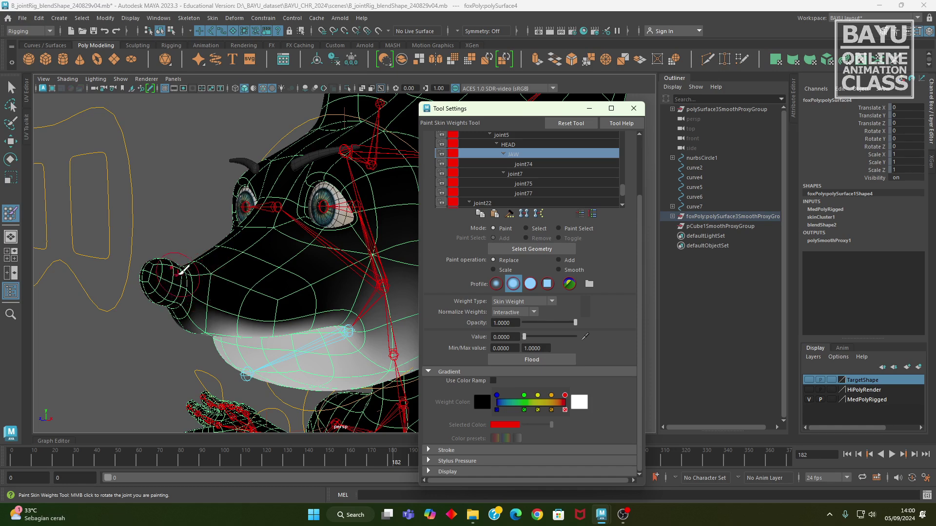
{"action": "left_click_drag", "start_coordinate": [212, 285], "coordinate": [234, 317], "text": "alt"}
{"action": "middle_click_drag", "start_coordinate": [203, 276], "coordinate": [201, 274], "text": "alt"}
{"action": "left_click_drag", "start_coordinate": [201, 275], "coordinate": [226, 267], "text": "alt"}
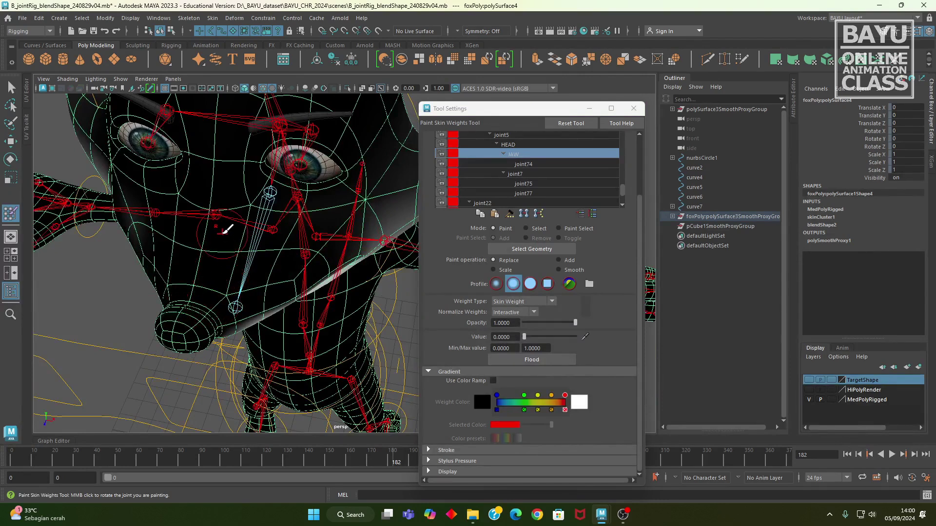
Review the Bind Skin options, including bind method, max influences, falloff and resolution.
{"action": "left_click", "coordinate": [212, 21]}
{"action": "left_click", "coordinate": [338, 45]}
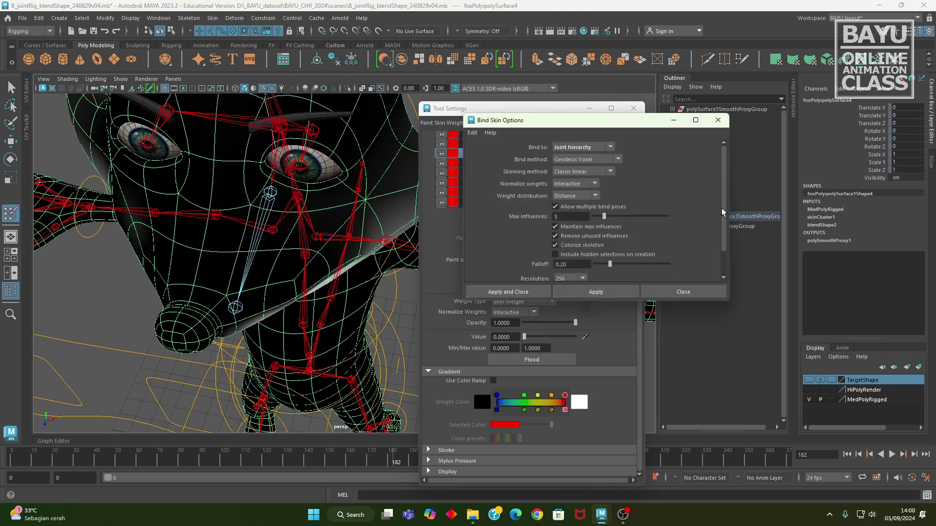
{"action": "scroll", "coordinate": [723, 209], "scroll_direction": "down", "scroll_amount": 3}
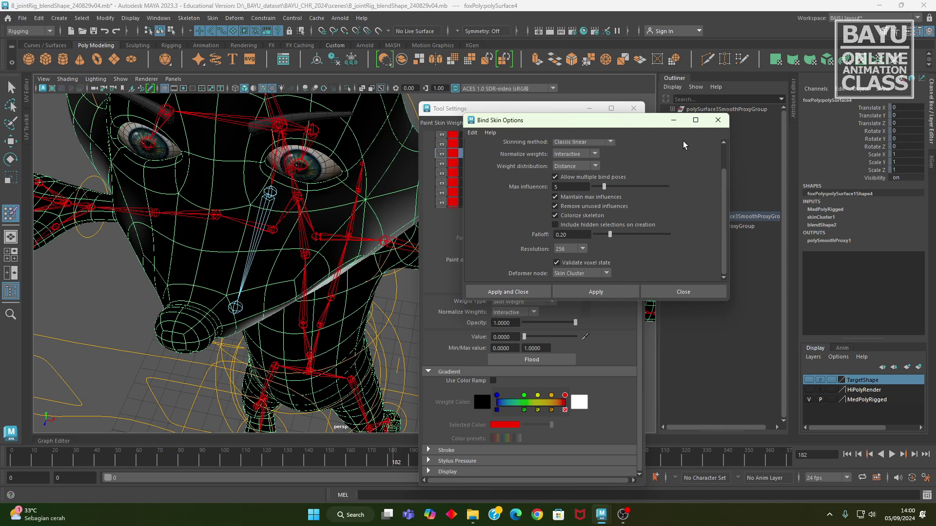
{"action": "left_click", "coordinate": [718, 120]}
Make HEAD the influence being painted and view its weights around the open mouth from the side.
{"action": "left_click_drag", "start_coordinate": [312, 290], "coordinate": [269, 242], "text": "alt"}
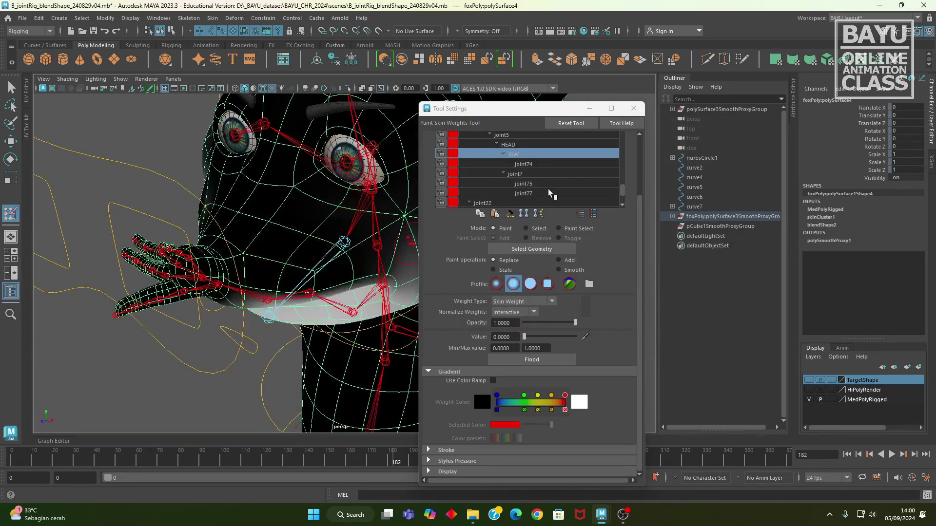
{"action": "left_click", "coordinate": [511, 144]}
{"action": "mouse_move", "coordinate": [224, 238]}
{"action": "left_mouse_down", "text": "alt"}
{"action": "mouse_move", "coordinate": [256, 291]}
{"action": "mouse_move", "coordinate": [259, 206]}
{"action": "mouse_move", "coordinate": [246, 254]}
{"action": "mouse_move", "coordinate": [234, 217]}
{"action": "mouse_move", "coordinate": [233, 298]}
{"action": "mouse_move", "coordinate": [178, 268]}
{"action": "mouse_move", "coordinate": [163, 202]}
{"action": "left_mouse_up", "text": "alt"}
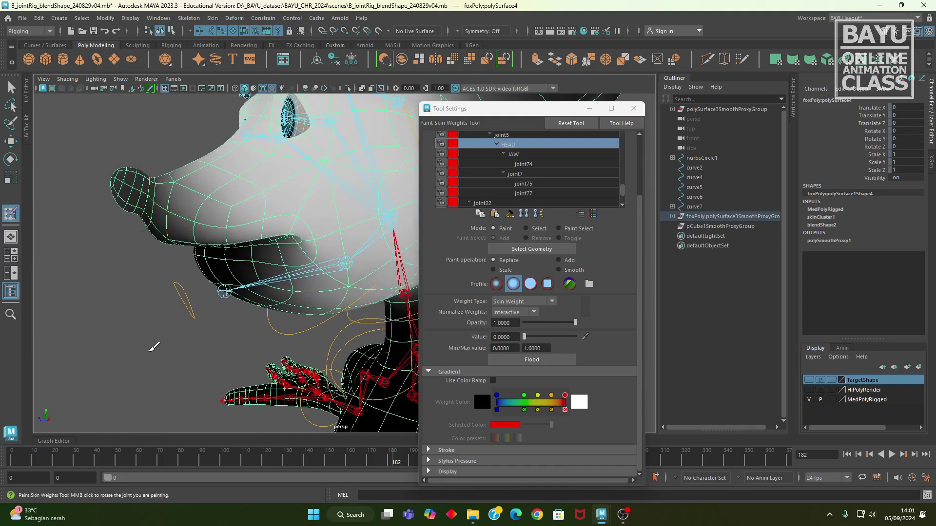
Test the mouth deformation by moving the jaw control curve, and undo the move.
{"action": "key", "text": "w"}
{"action": "left_click", "coordinate": [185, 313]}
{"action": "mouse_move", "coordinate": [187, 336]}
{"action": "left_mouse_down", "text": "alt"}
{"action": "mouse_move", "coordinate": [192, 349]}
{"action": "mouse_move", "coordinate": [205, 336]}
{"action": "left_mouse_up", "text": "alt"}
{"action": "left_click_drag", "start_coordinate": [201, 268], "coordinate": [211, 334]}
{"action": "key", "text": "ctrl+z"}
{"action": "key", "text": "ctrl+z"}
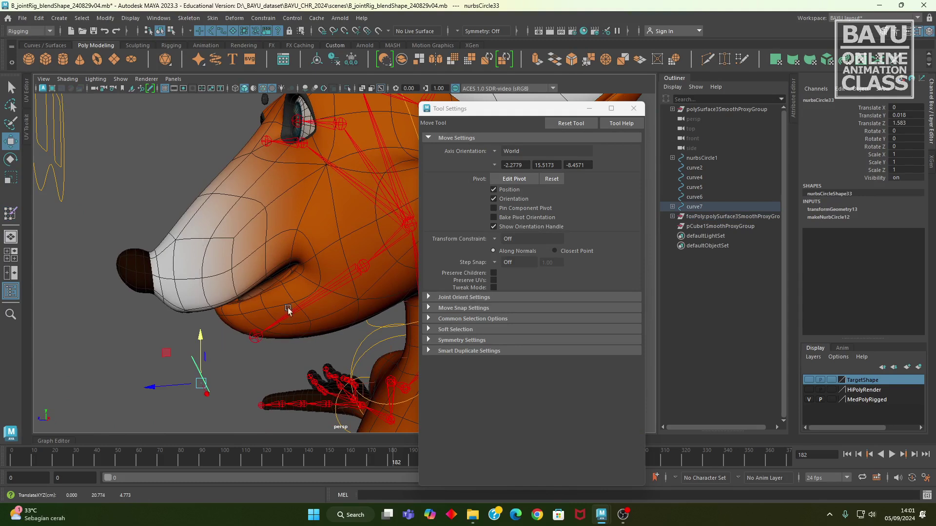
Paint the HEAD joint's skin weight with value 1 over the nose and upper snout.
{"action": "left_click", "coordinate": [257, 200]}
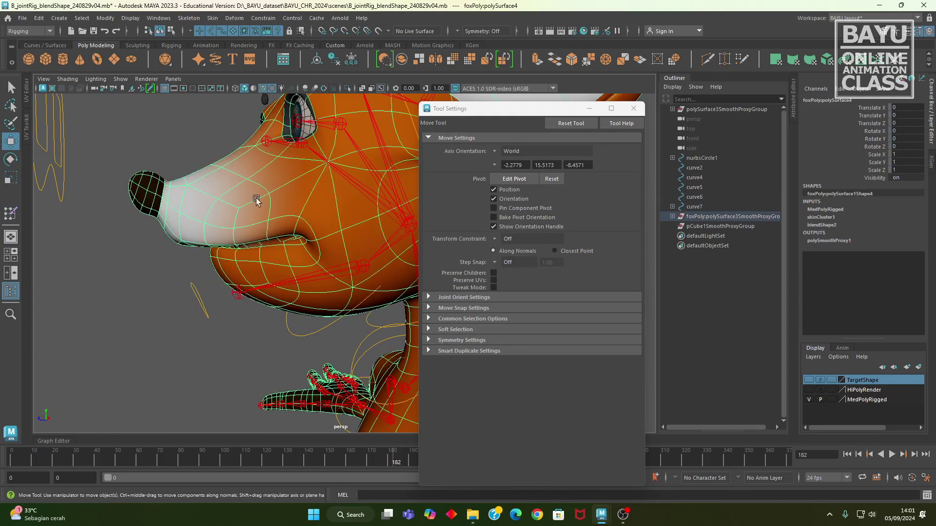
{"action": "left_click", "coordinate": [10, 213]}
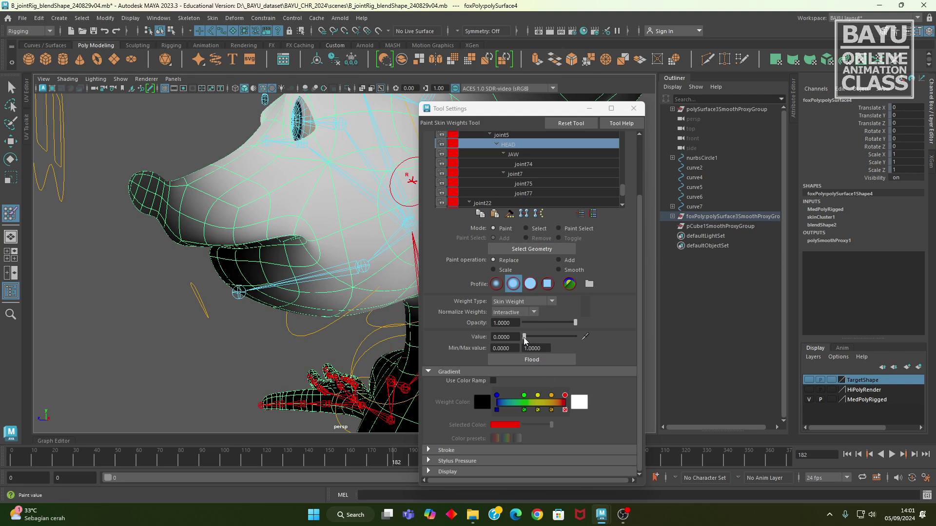
{"action": "left_click_drag", "start_coordinate": [524, 339], "coordinate": [619, 341]}
{"action": "mouse_move", "coordinate": [146, 317]}
{"action": "left_mouse_down", "text": "alt"}
{"action": "mouse_move", "coordinate": [203, 255]}
{"action": "mouse_move", "coordinate": [242, 231]}
{"action": "left_mouse_up", "text": "alt"}
{"action": "mouse_move", "coordinate": [205, 188]}
{"action": "left_mouse_down"}
{"action": "mouse_move", "coordinate": [161, 141]}
{"action": "mouse_move", "coordinate": [146, 156]}
{"action": "mouse_move", "coordinate": [144, 227]}
{"action": "mouse_move", "coordinate": [78, 341]}
{"action": "left_mouse_up"}
{"action": "mouse_move", "coordinate": [139, 246]}
{"action": "left_mouse_down"}
{"action": "mouse_move", "coordinate": [232, 227]}
{"action": "mouse_move", "coordinate": [310, 260]}
{"action": "mouse_move", "coordinate": [185, 268]}
{"action": "mouse_move", "coordinate": [254, 280]}
{"action": "mouse_move", "coordinate": [280, 273]}
{"action": "mouse_move", "coordinate": [189, 291]}
{"action": "mouse_move", "coordinate": [286, 272]}
{"action": "mouse_move", "coordinate": [223, 296]}
{"action": "mouse_move", "coordinate": [142, 266]}
{"action": "left_mouse_up"}
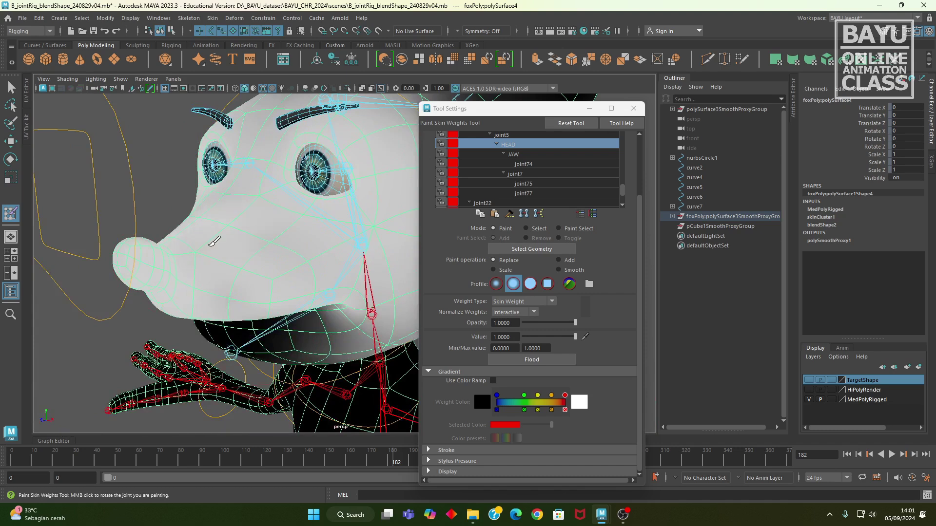
{"action": "mouse_move", "coordinate": [244, 204]}
{"action": "left_mouse_down", "text": "alt"}
{"action": "mouse_move", "coordinate": [251, 247]}
{"action": "mouse_move", "coordinate": [203, 209]}
{"action": "left_mouse_up", "text": "alt"}
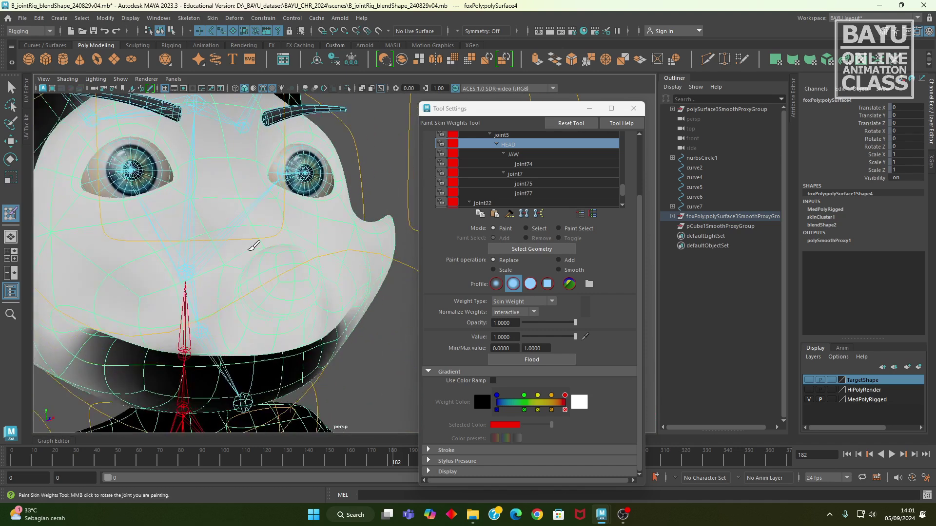
{"action": "mouse_move", "coordinate": [236, 286]}
{"action": "left_mouse_down", "text": "alt"}
{"action": "mouse_move", "coordinate": [255, 151]}
{"action": "mouse_move", "coordinate": [136, 255]}
{"action": "mouse_move", "coordinate": [188, 247]}
{"action": "mouse_move", "coordinate": [177, 217]}
{"action": "left_mouse_up", "text": "alt"}
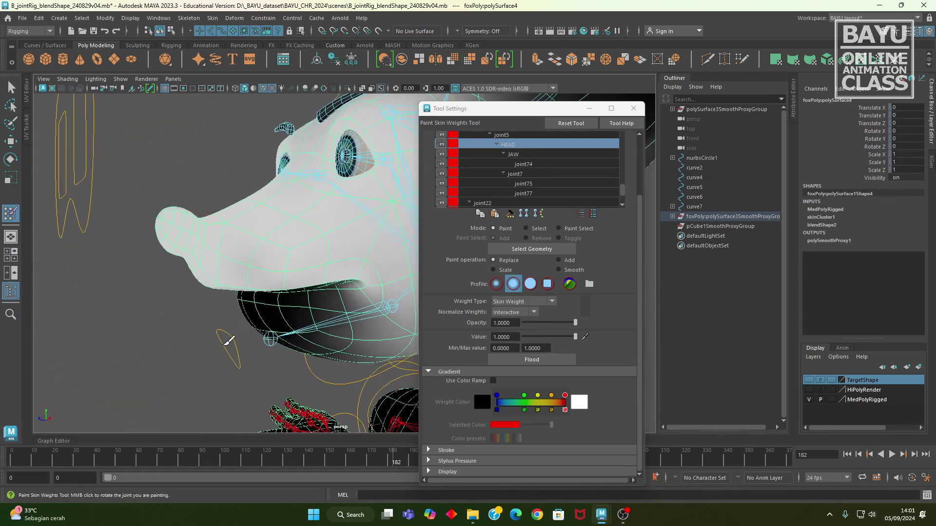
Reposition the jaw control curve below the chin and check how the lips and snout deform.
{"action": "key", "text": "w"}
{"action": "left_click", "coordinate": [244, 363]}
{"action": "left_click_drag", "start_coordinate": [220, 306], "coordinate": [241, 275]}
{"action": "left_click_drag", "start_coordinate": [230, 360], "coordinate": [199, 384], "text": "alt"}
{"action": "left_click_drag", "start_coordinate": [205, 342], "coordinate": [248, 324]}
{"action": "left_click", "coordinate": [174, 260]}
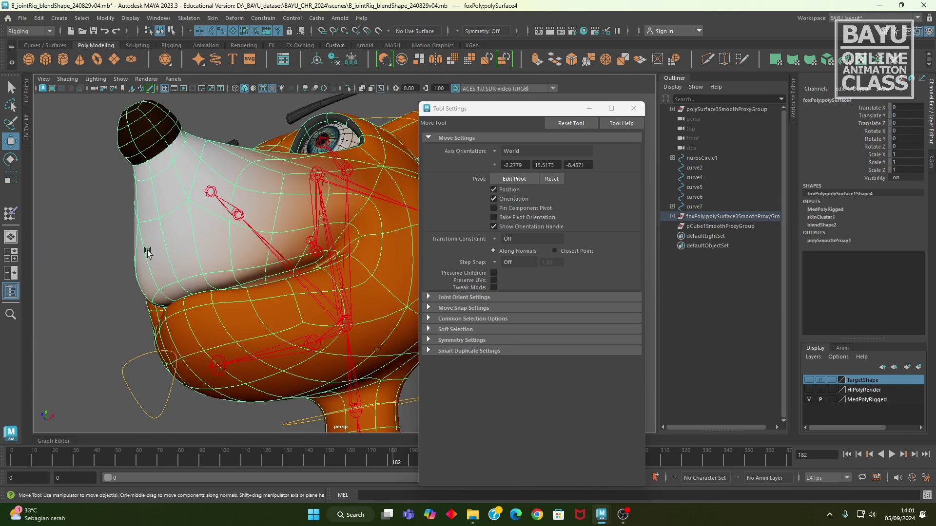
{"action": "left_click_drag", "start_coordinate": [277, 387], "coordinate": [212, 373], "text": "alt"}
{"action": "left_click", "coordinate": [172, 405]}
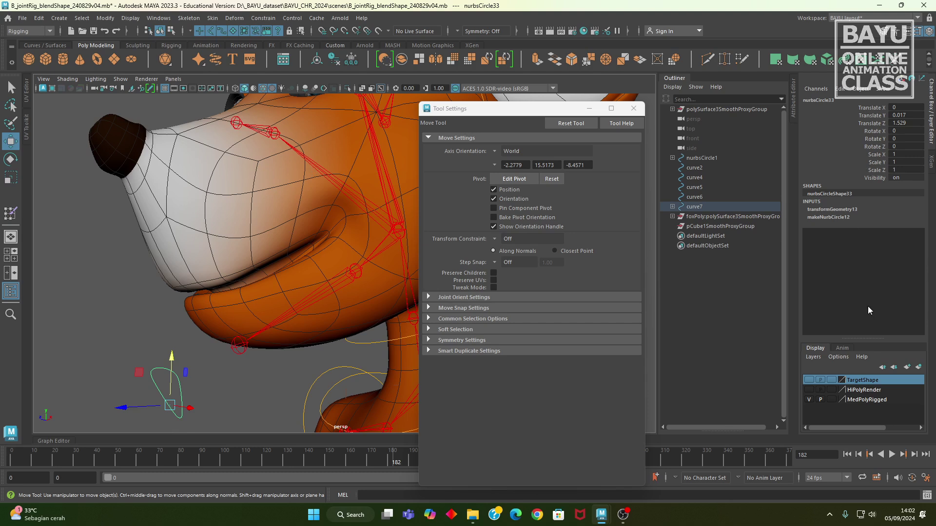
{"action": "left_click_drag", "start_coordinate": [360, 250], "coordinate": [305, 262], "text": "alt"}
Return to weight painting on the fox mesh and paint HEAD at value 1 on the underside of the snout.
{"action": "left_click", "coordinate": [238, 226]}
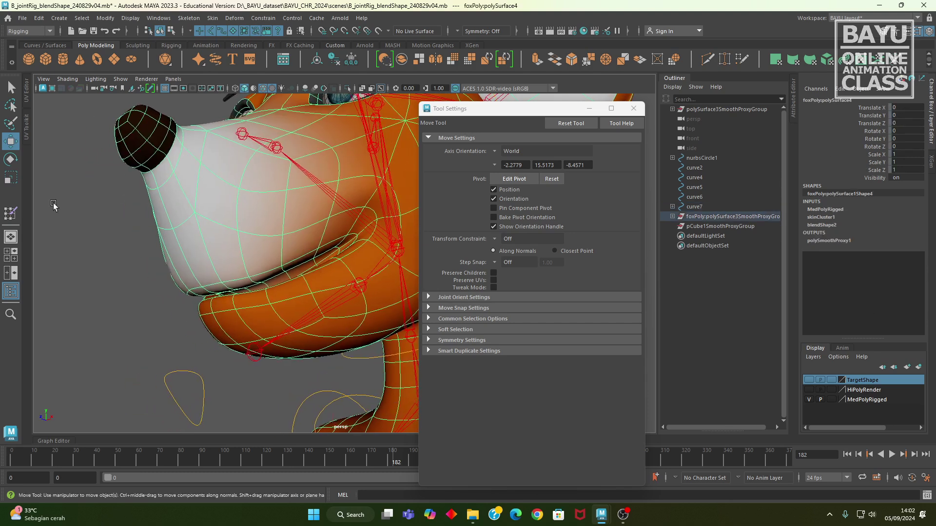
{"action": "left_click", "coordinate": [10, 214]}
{"action": "left_click_drag", "start_coordinate": [210, 241], "coordinate": [174, 263], "text": "alt"}
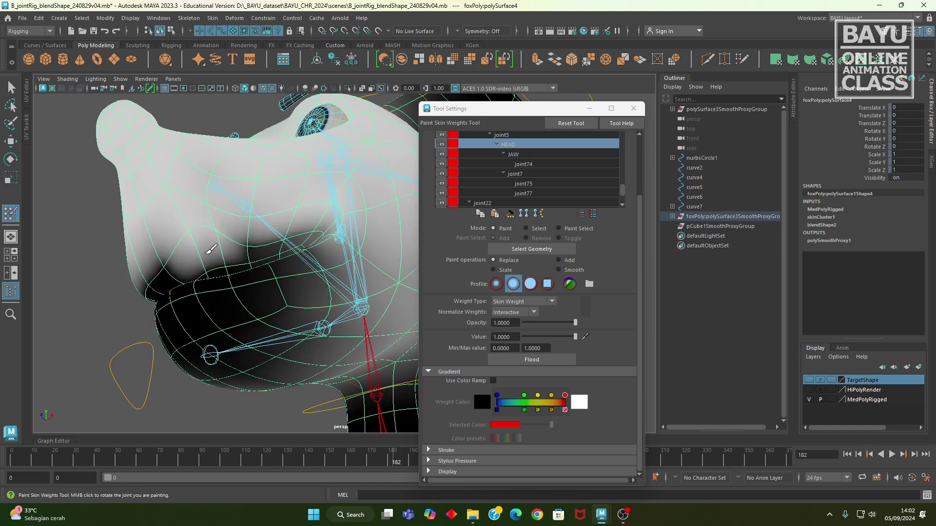
{"action": "mouse_move", "coordinate": [307, 236]}
{"action": "left_mouse_down", "text": "alt"}
{"action": "mouse_move", "coordinate": [221, 246]}
{"action": "mouse_move", "coordinate": [353, 195]}
{"action": "left_mouse_up", "text": "alt"}
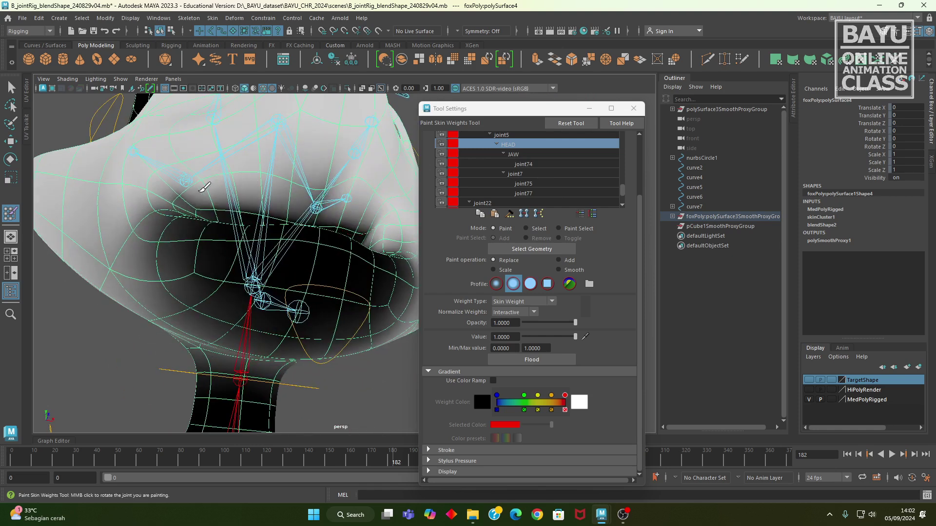
{"action": "left_click_drag", "start_coordinate": [282, 211], "coordinate": [248, 256], "text": "alt"}
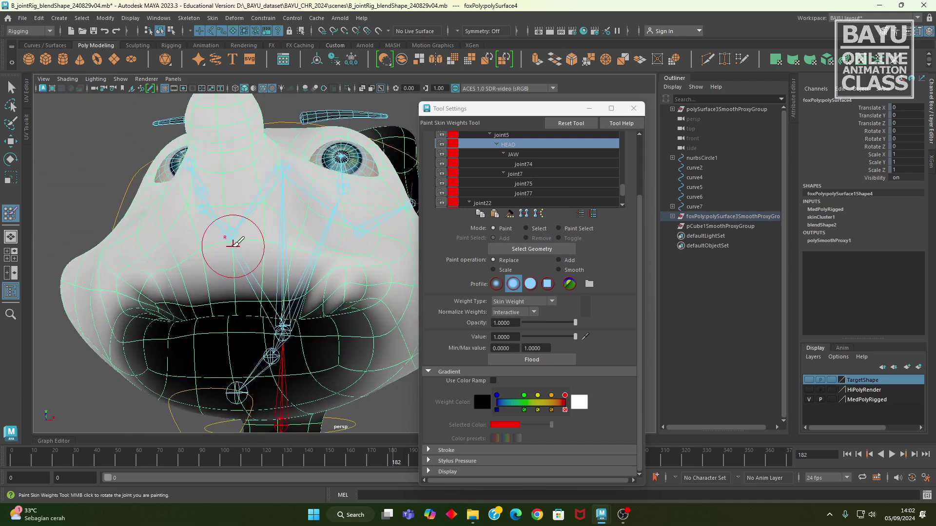
{"action": "mouse_move", "coordinate": [146, 269]}
{"action": "left_mouse_down", "text": "alt"}
{"action": "mouse_move", "coordinate": [169, 271]}
{"action": "mouse_move", "coordinate": [180, 299]}
{"action": "mouse_move", "coordinate": [218, 330]}
{"action": "left_mouse_up", "text": "alt"}
{"action": "scroll", "coordinate": [217, 327], "scroll_direction": "up", "scroll_amount": 3}
{"action": "middle_click_drag", "start_coordinate": [216, 326], "coordinate": [273, 259], "text": "alt"}
{"action": "left_click_drag", "start_coordinate": [272, 259], "coordinate": [267, 257], "text": "alt"}
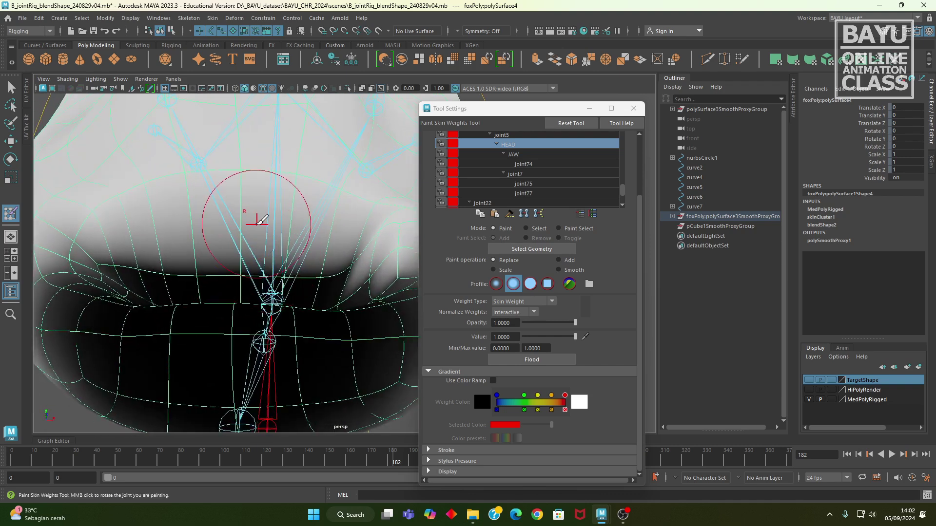
Shrink the brush and paint the HEAD joint's weight at value 1 along the edge of the upper lip.
{"action": "key", "text": "b"}
{"action": "left_click_drag", "start_coordinate": [253, 220], "coordinate": [237, 221]}
{"action": "mouse_move", "coordinate": [109, 255]}
{"action": "left_mouse_down"}
{"action": "mouse_move", "coordinate": [215, 268]}
{"action": "mouse_move", "coordinate": [167, 269]}
{"action": "mouse_move", "coordinate": [356, 252]}
{"action": "mouse_move", "coordinate": [303, 226]}
{"action": "mouse_move", "coordinate": [146, 236]}
{"action": "mouse_move", "coordinate": [106, 248]}
{"action": "left_mouse_up"}
{"action": "left_click_drag", "start_coordinate": [239, 249], "coordinate": [228, 253], "text": "alt"}
{"action": "mouse_move", "coordinate": [313, 252]}
{"action": "left_mouse_down"}
{"action": "mouse_move", "coordinate": [342, 255]}
{"action": "mouse_move", "coordinate": [340, 241]}
{"action": "mouse_move", "coordinate": [325, 260]}
{"action": "mouse_move", "coordinate": [361, 277]}
{"action": "mouse_move", "coordinate": [363, 257]}
{"action": "left_mouse_up"}
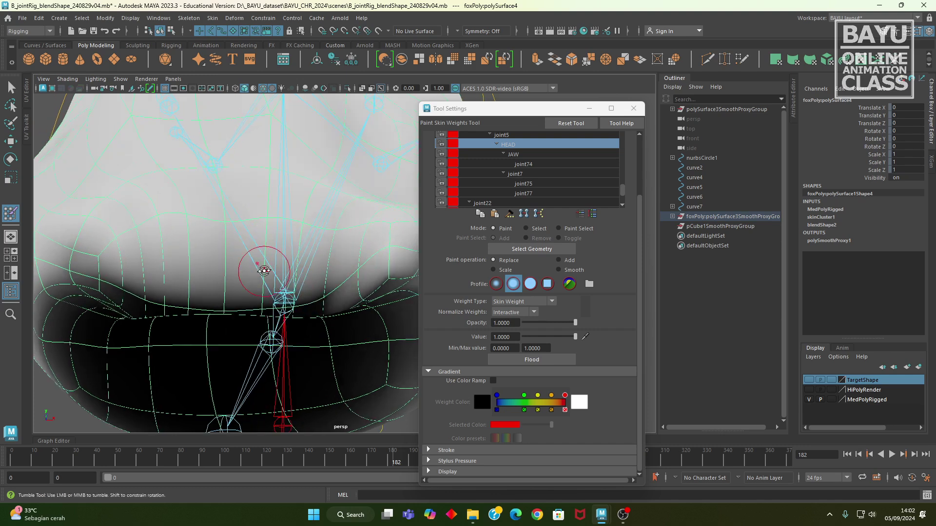
{"action": "left_click_drag", "start_coordinate": [265, 266], "coordinate": [261, 283], "text": "alt"}
{"action": "middle_click_drag", "start_coordinate": [261, 282], "coordinate": [298, 257], "text": "alt"}
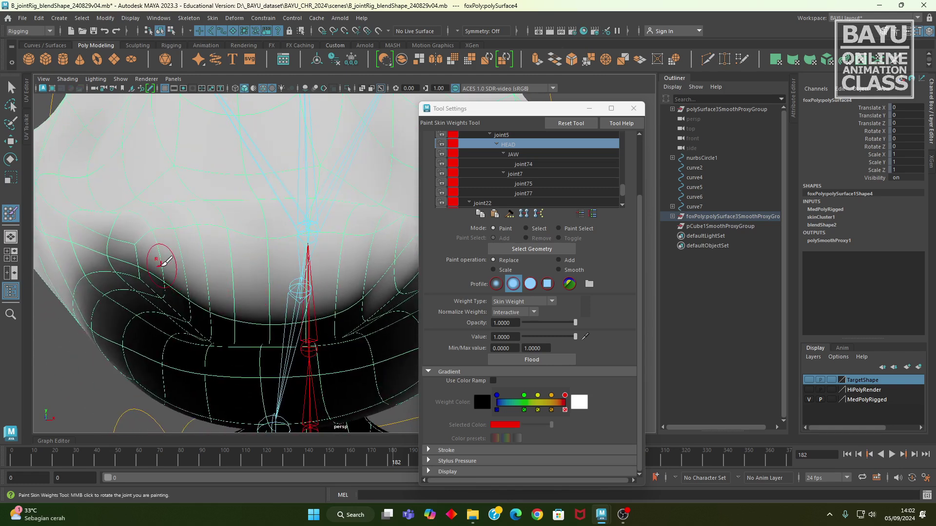
{"action": "mouse_move", "coordinate": [170, 276]}
{"action": "left_mouse_down"}
{"action": "mouse_move", "coordinate": [214, 312]}
{"action": "mouse_move", "coordinate": [252, 319]}
{"action": "mouse_move", "coordinate": [203, 302]}
{"action": "mouse_move", "coordinate": [211, 287]}
{"action": "mouse_move", "coordinate": [271, 312]}
{"action": "mouse_move", "coordinate": [351, 297]}
{"action": "mouse_move", "coordinate": [378, 257]}
{"action": "mouse_move", "coordinate": [281, 295]}
{"action": "left_mouse_up"}
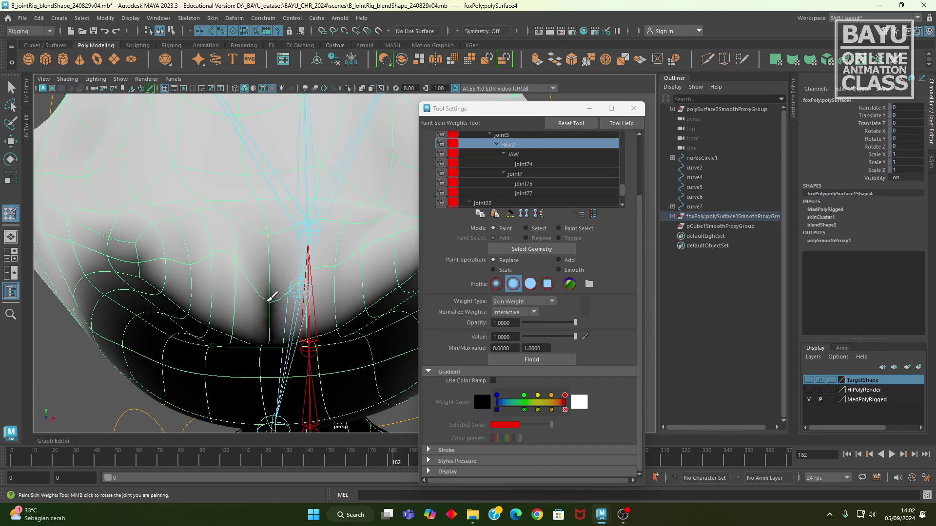
{"action": "left_click_drag", "start_coordinate": [261, 294], "coordinate": [248, 294], "text": "alt"}
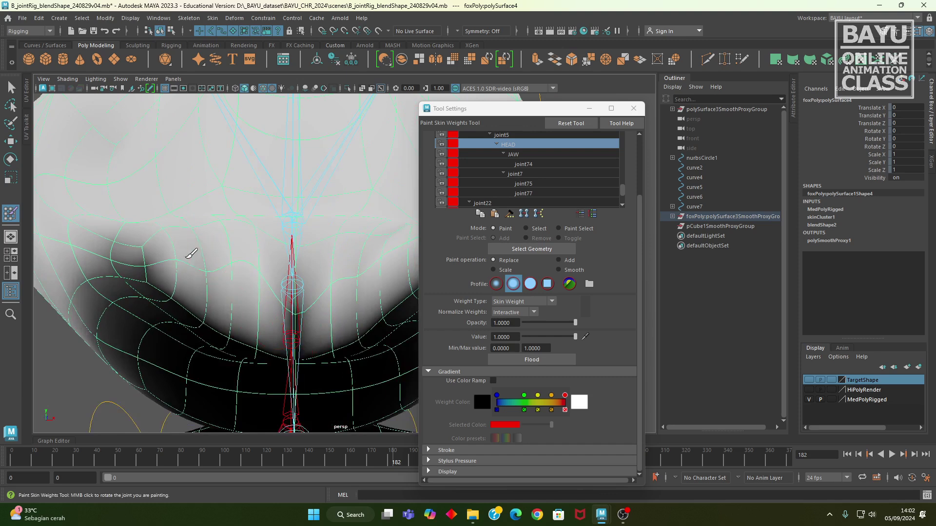
{"action": "mouse_move", "coordinate": [267, 270]}
{"action": "left_mouse_down", "text": "alt"}
{"action": "mouse_move", "coordinate": [240, 293]}
{"action": "mouse_move", "coordinate": [203, 271]}
{"action": "mouse_move", "coordinate": [171, 225]}
{"action": "mouse_move", "coordinate": [117, 229]}
{"action": "left_mouse_up", "text": "alt"}
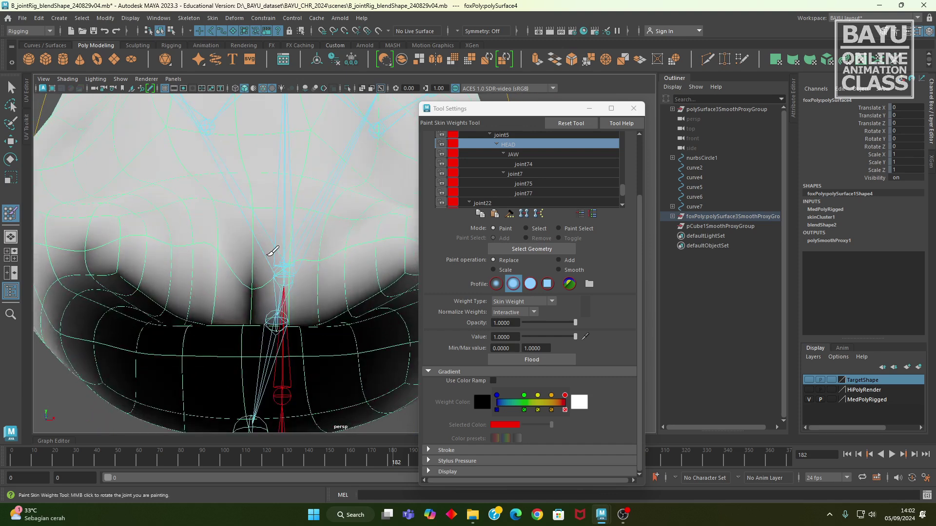
{"action": "mouse_move", "coordinate": [329, 220]}
{"action": "left_mouse_down", "text": "alt"}
{"action": "mouse_move", "coordinate": [284, 256]}
{"action": "mouse_move", "coordinate": [340, 245]}
{"action": "mouse_move", "coordinate": [326, 255]}
{"action": "mouse_move", "coordinate": [341, 251]}
{"action": "mouse_move", "coordinate": [309, 229]}
{"action": "mouse_move", "coordinate": [281, 257]}
{"action": "mouse_move", "coordinate": [263, 227]}
{"action": "left_mouse_up", "text": "alt"}
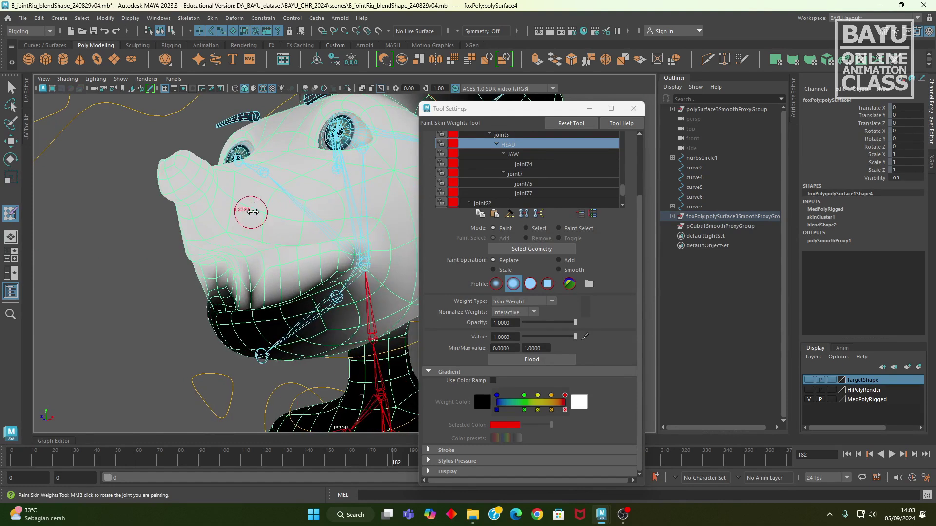
Inspect the HEAD joint's skin weights around the snout, and compare them with the JAW joint's weights around the mouth.
{"action": "mouse_move", "coordinate": [253, 213]}
{"action": "left_mouse_down", "text": "alt"}
{"action": "mouse_move", "coordinate": [292, 225]}
{"action": "mouse_move", "coordinate": [276, 219]}
{"action": "left_mouse_up", "text": "alt"}
{"action": "left_click_drag", "start_coordinate": [171, 209], "coordinate": [217, 224], "text": "alt"}
{"action": "left_click_drag", "start_coordinate": [363, 249], "coordinate": [288, 214], "text": "alt"}
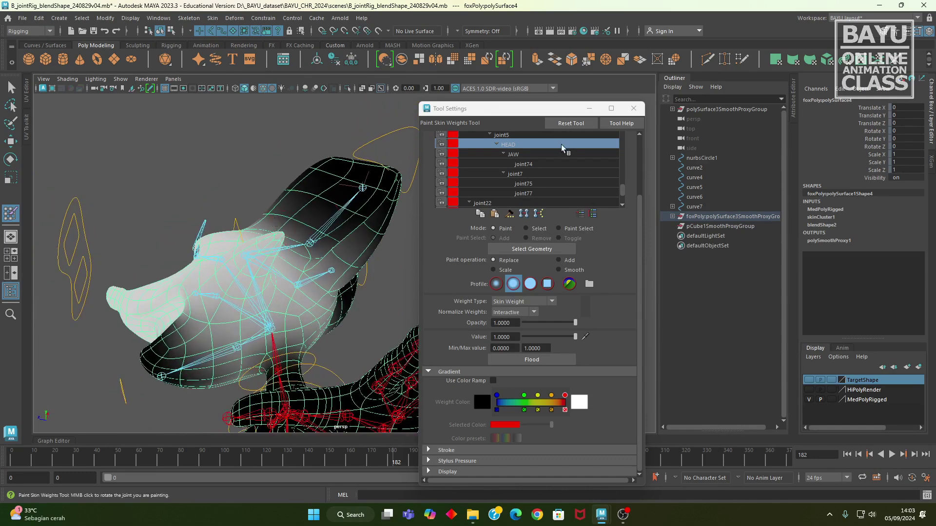
{"action": "left_click", "coordinate": [514, 155]}
{"action": "mouse_move", "coordinate": [316, 273]}
{"action": "left_mouse_down", "text": "alt"}
{"action": "mouse_move", "coordinate": [393, 265]}
{"action": "mouse_move", "coordinate": [418, 249]}
{"action": "mouse_move", "coordinate": [409, 292]}
{"action": "left_mouse_up", "text": "alt"}
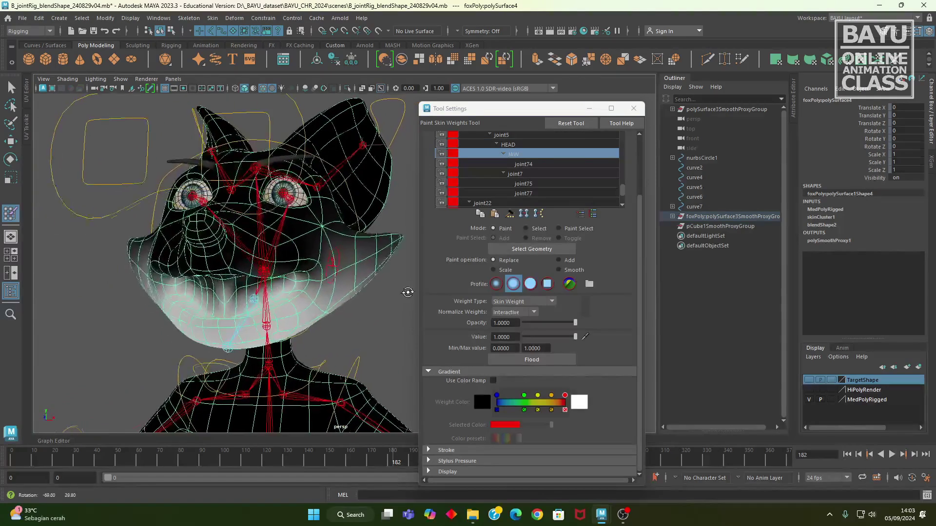
{"action": "scroll", "coordinate": [294, 328], "scroll_direction": "up", "scroll_amount": 4}
{"action": "middle_click_drag", "start_coordinate": [310, 256], "coordinate": [288, 272], "text": "alt"}
{"action": "left_click_drag", "start_coordinate": [289, 272], "coordinate": [293, 276], "text": "alt"}
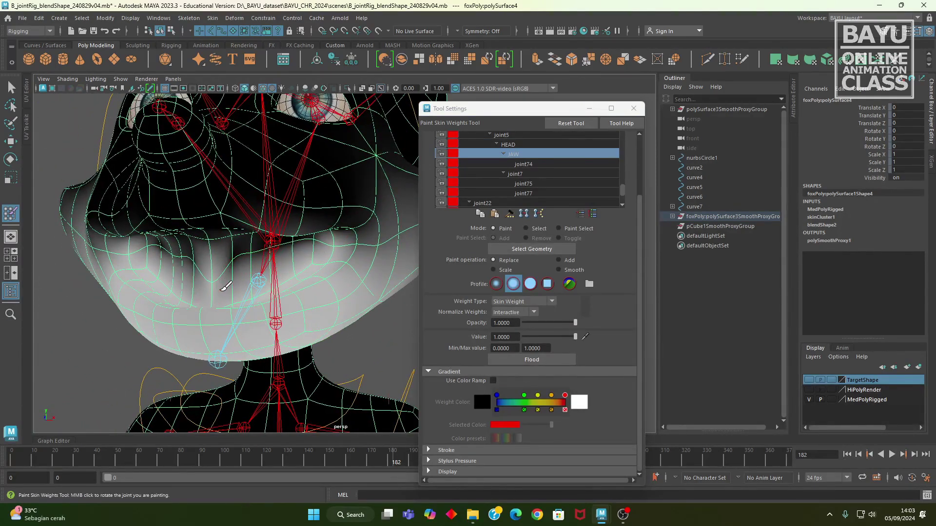
{"action": "left_click_drag", "start_coordinate": [218, 286], "coordinate": [292, 313], "text": "alt"}
Paint the JAW joint's weight at value 0 around the inner mouth and switch the paint operation to Smooth.
{"action": "left_click_drag", "start_coordinate": [576, 337], "coordinate": [520, 336]}
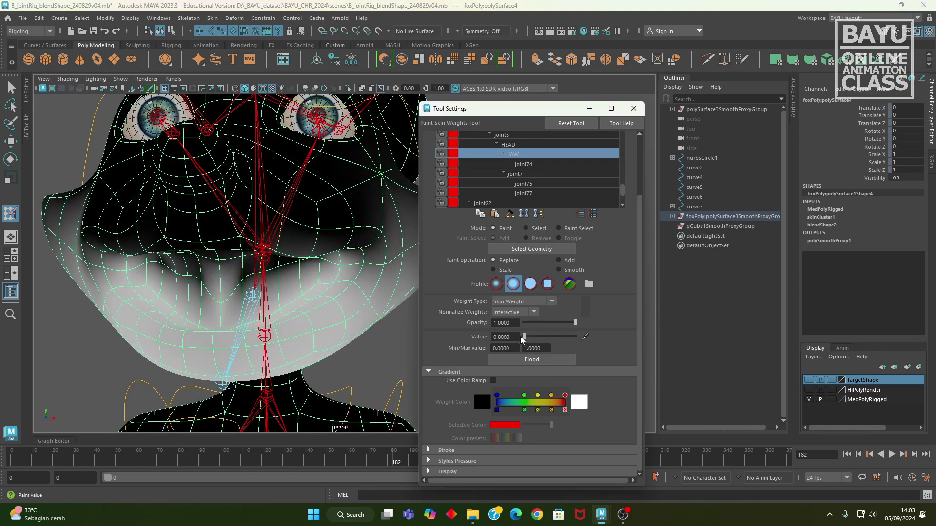
{"action": "left_click_drag", "start_coordinate": [255, 301], "coordinate": [213, 292], "text": "alt"}
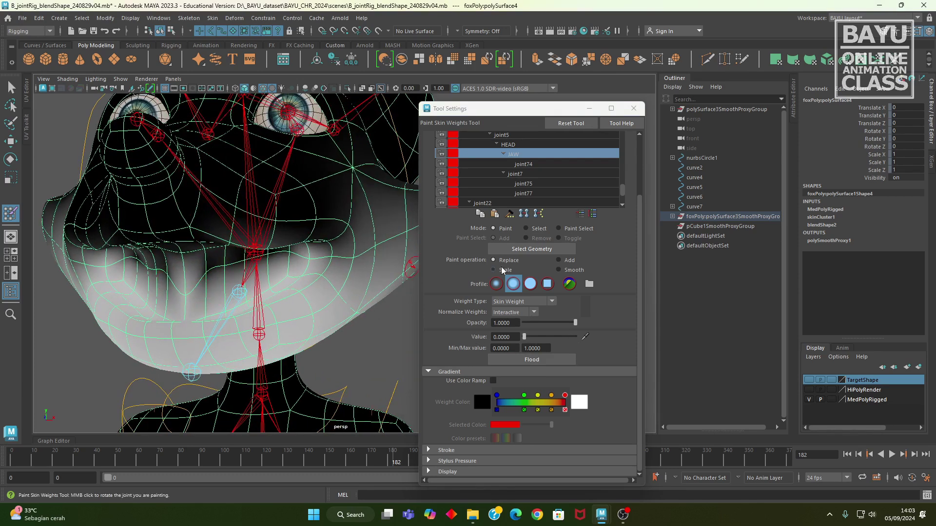
{"action": "left_click", "coordinate": [559, 270]}
{"action": "mouse_move", "coordinate": [343, 306]}
{"action": "left_mouse_down", "text": "alt"}
{"action": "mouse_move", "coordinate": [242, 298]}
{"action": "mouse_move", "coordinate": [210, 267]}
{"action": "mouse_move", "coordinate": [165, 261]}
{"action": "mouse_move", "coordinate": [267, 273]}
{"action": "mouse_move", "coordinate": [320, 253]}
{"action": "left_mouse_up", "text": "alt"}
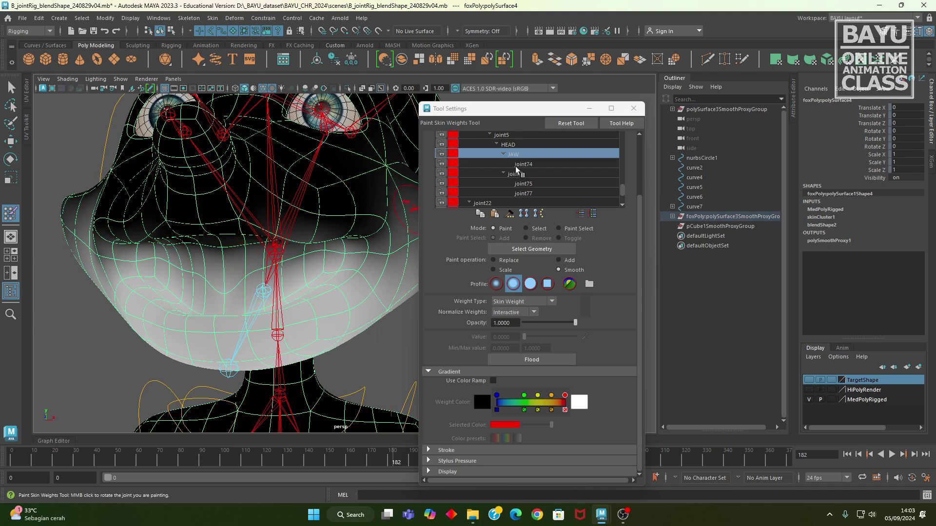
Replace the HEAD joint's weight with value 1 along the upper lip and toward the corners of the mouth.
{"action": "left_click", "coordinate": [508, 144]}
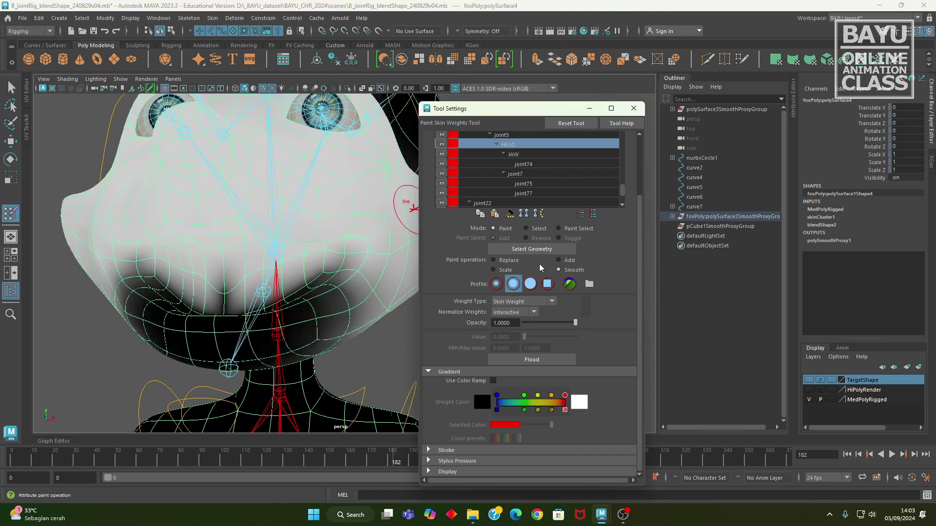
{"action": "left_click", "coordinate": [502, 261]}
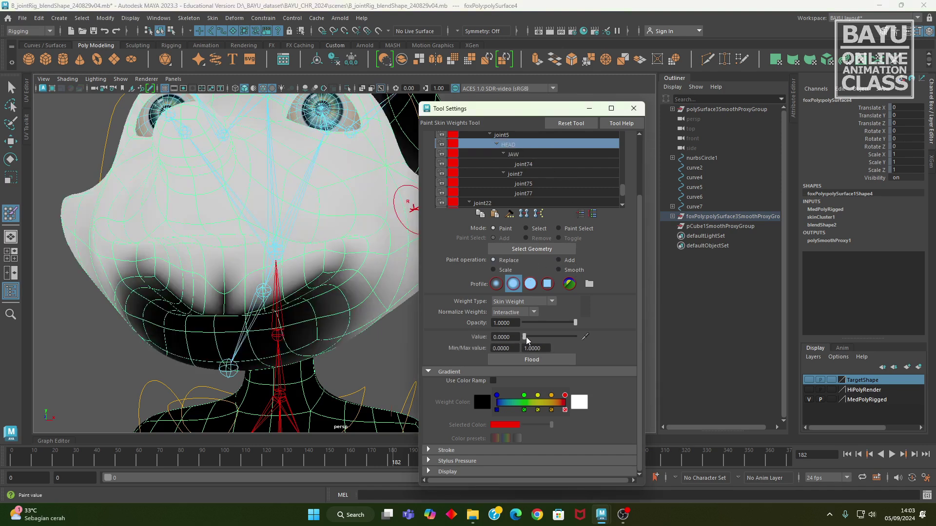
{"action": "mouse_move", "coordinate": [257, 265]}
{"action": "left_mouse_down", "text": "alt"}
{"action": "mouse_move", "coordinate": [273, 247]}
{"action": "mouse_move", "coordinate": [271, 287]}
{"action": "mouse_move", "coordinate": [178, 273]}
{"action": "left_mouse_up", "text": "alt"}
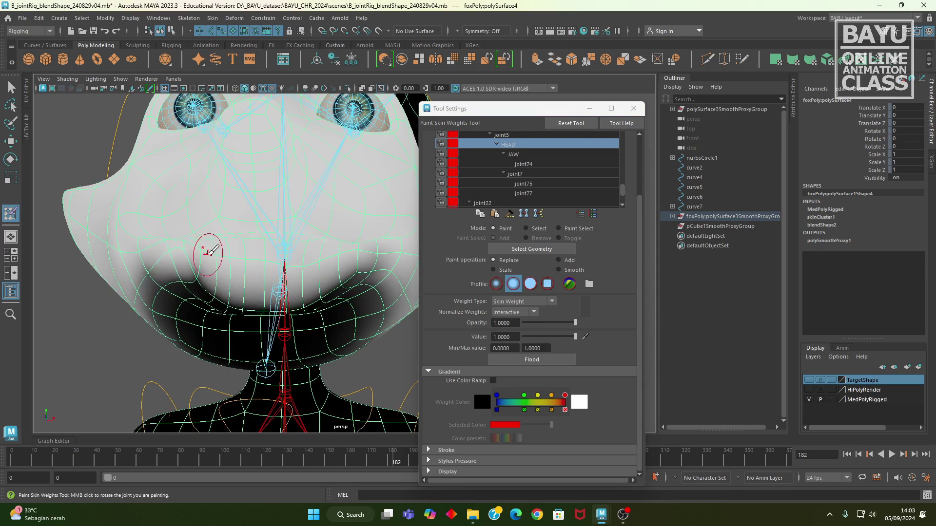
{"action": "mouse_move", "coordinate": [271, 255]}
{"action": "left_mouse_down", "text": "alt"}
{"action": "mouse_move", "coordinate": [151, 240]}
{"action": "mouse_move", "coordinate": [150, 230]}
{"action": "left_mouse_up", "text": "alt"}
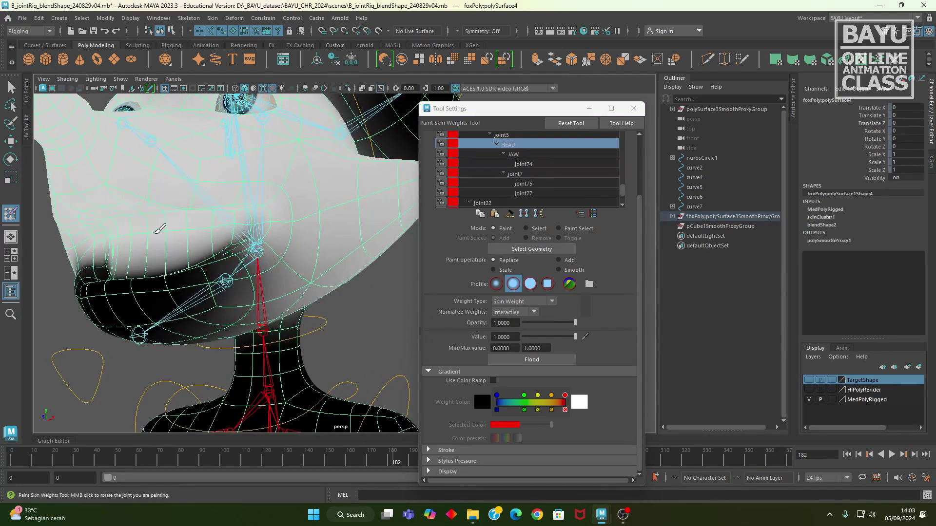
{"action": "mouse_move", "coordinate": [126, 229]}
{"action": "left_mouse_down", "text": "alt"}
{"action": "mouse_move", "coordinate": [219, 215]}
{"action": "mouse_move", "coordinate": [236, 243]}
{"action": "mouse_move", "coordinate": [177, 249]}
{"action": "mouse_move", "coordinate": [224, 234]}
{"action": "mouse_move", "coordinate": [225, 257]}
{"action": "mouse_move", "coordinate": [293, 271]}
{"action": "left_mouse_up", "text": "alt"}
Paint the HEAD joint's weight at value 1 over the cheek and side of the head with a larger brush.
{"action": "mouse_move", "coordinate": [222, 268]}
{"action": "left_mouse_down", "text": "alt"}
{"action": "mouse_move", "coordinate": [187, 271]}
{"action": "mouse_move", "coordinate": [266, 279]}
{"action": "mouse_move", "coordinate": [200, 323]}
{"action": "mouse_move", "coordinate": [204, 247]}
{"action": "mouse_move", "coordinate": [278, 247]}
{"action": "left_mouse_up", "text": "alt"}
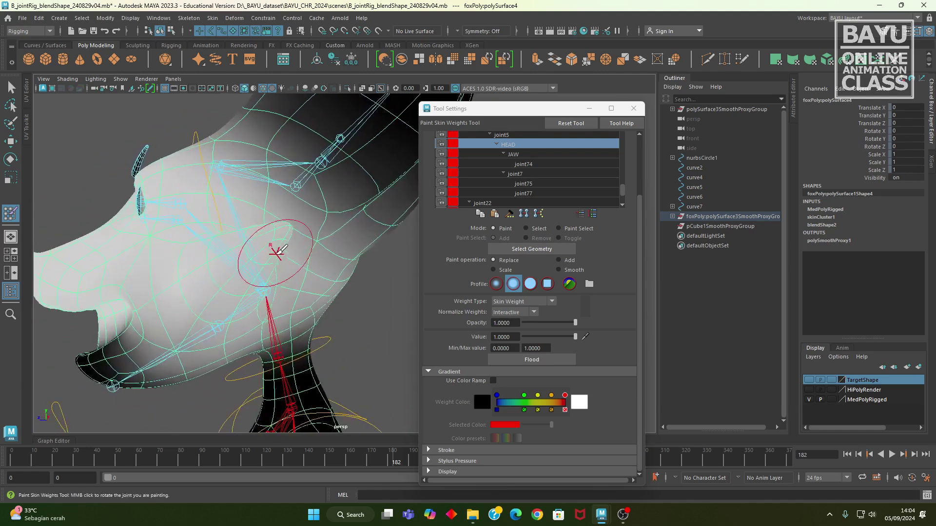
{"action": "mouse_move", "coordinate": [247, 291]}
{"action": "left_mouse_down", "text": "alt"}
{"action": "mouse_move", "coordinate": [291, 273]}
{"action": "mouse_move", "coordinate": [288, 282]}
{"action": "mouse_move", "coordinate": [301, 280]}
{"action": "mouse_move", "coordinate": [296, 292]}
{"action": "left_mouse_up", "text": "alt"}
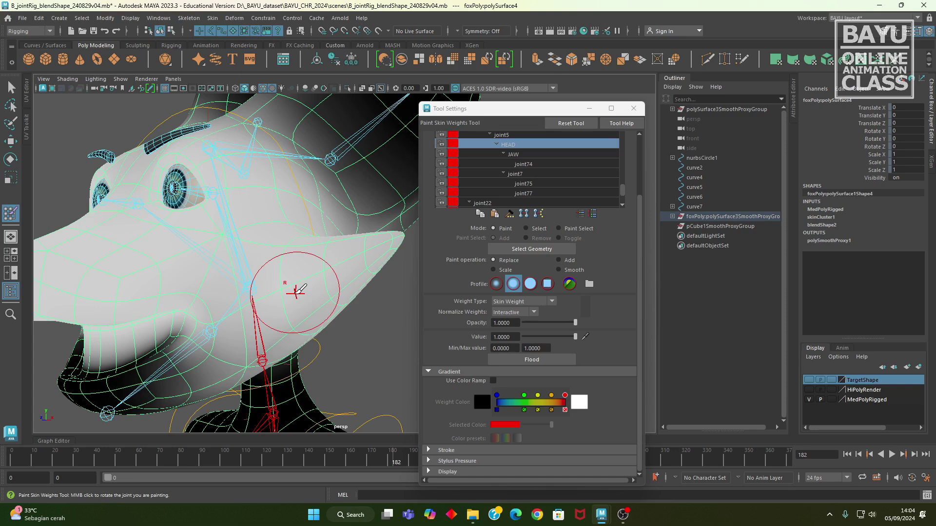
{"action": "mouse_move", "coordinate": [296, 292]}
{"action": "left_mouse_down", "text": "alt"}
{"action": "mouse_move", "coordinate": [308, 237]}
{"action": "mouse_move", "coordinate": [275, 293]}
{"action": "mouse_move", "coordinate": [263, 345]}
{"action": "left_mouse_up", "text": "alt"}
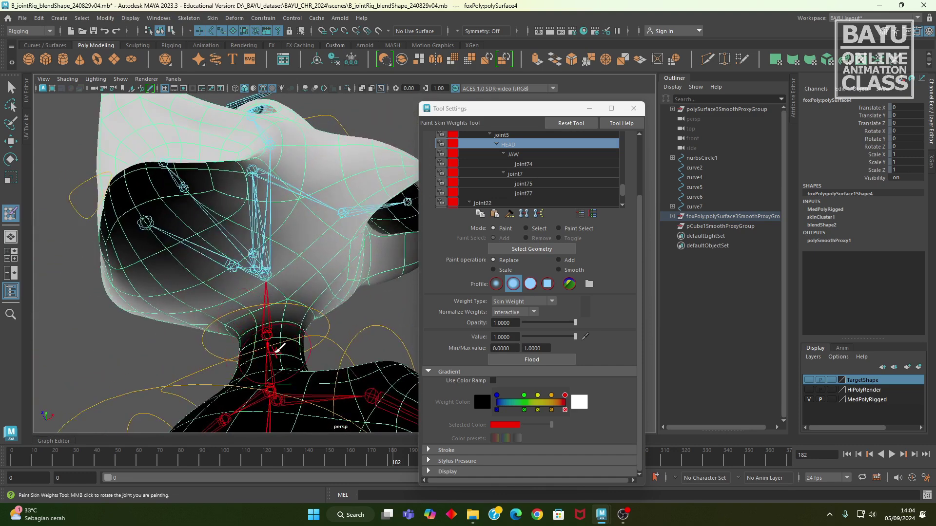
{"action": "left_click_drag", "start_coordinate": [330, 326], "coordinate": [315, 338], "text": "alt"}
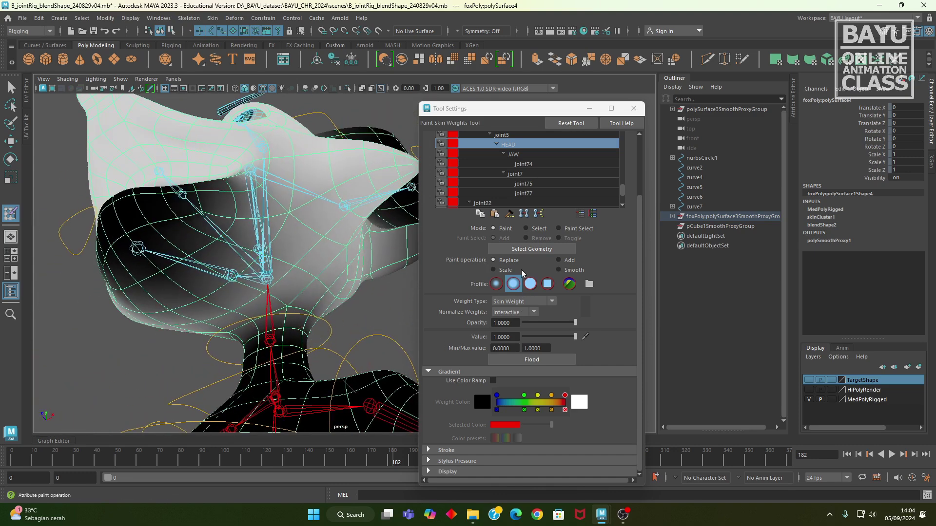
Paint the JAW joint's weight at value 0 around the upper neck and the back of the head.
{"action": "left_click", "coordinate": [512, 154]}
{"action": "left_click_drag", "start_coordinate": [234, 298], "coordinate": [295, 336], "text": "alt"}
{"action": "left_click_drag", "start_coordinate": [575, 336], "coordinate": [499, 336]}
{"action": "left_click_drag", "start_coordinate": [291, 328], "coordinate": [232, 384], "text": "alt"}
{"action": "left_click_drag", "start_coordinate": [295, 372], "coordinate": [387, 390], "text": "alt"}
{"action": "mouse_move", "coordinate": [387, 302]}
{"action": "left_mouse_down"}
{"action": "mouse_move", "coordinate": [366, 335]}
{"action": "mouse_move", "coordinate": [362, 278]}
{"action": "mouse_move", "coordinate": [412, 344]}
{"action": "mouse_move", "coordinate": [534, 338]}
{"action": "left_mouse_up"}
{"action": "left_click_drag", "start_coordinate": [303, 307], "coordinate": [343, 333], "text": "alt"}
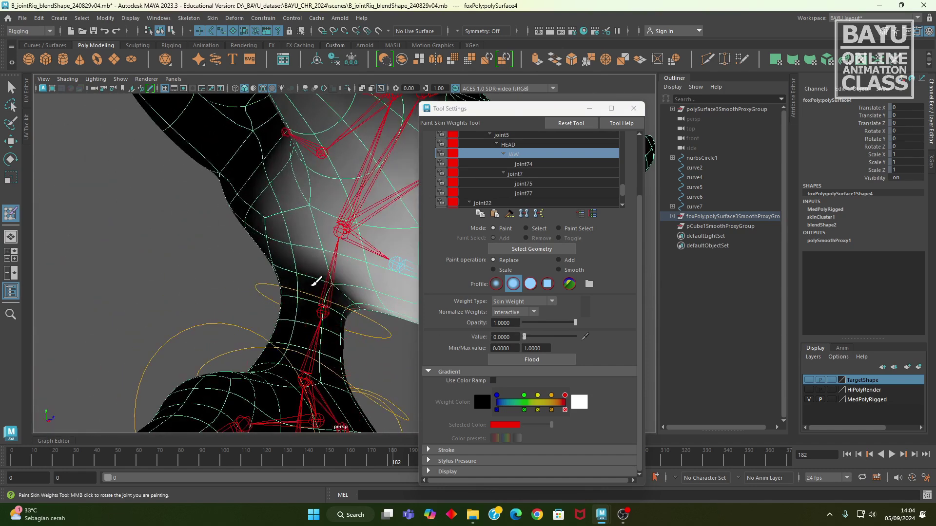
{"action": "left_click_drag", "start_coordinate": [275, 229], "coordinate": [272, 196]}
Remove JAW influence from the cheek below the eye and around the mouth corner by painting at value 0.
{"action": "left_click_drag", "start_coordinate": [319, 324], "coordinate": [195, 348], "text": "alt"}
{"action": "middle_click_drag", "start_coordinate": [248, 288], "coordinate": [254, 311], "text": "alt"}
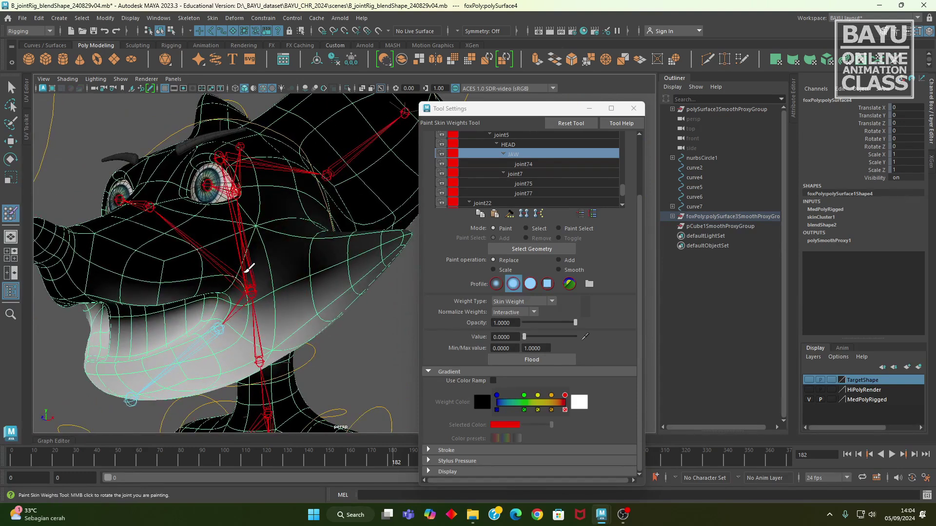
{"action": "left_click_drag", "start_coordinate": [277, 252], "coordinate": [269, 291], "text": "alt"}
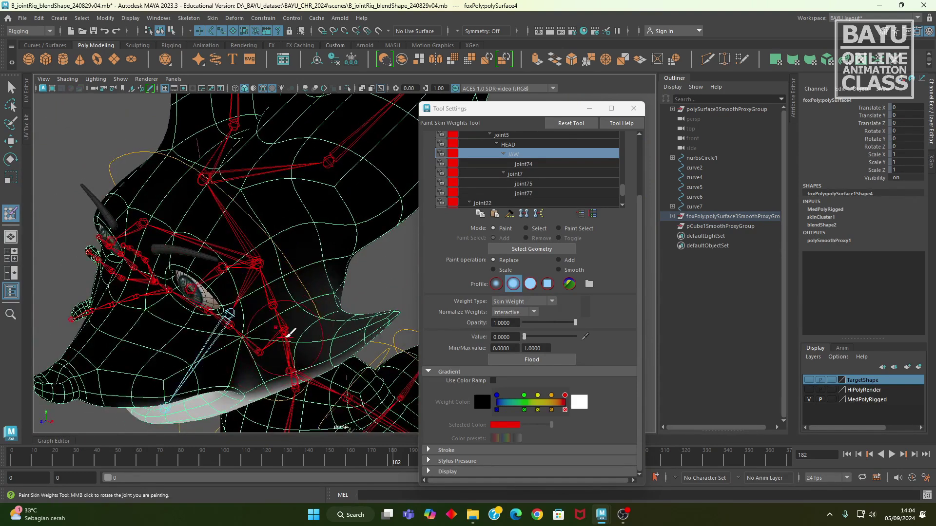
{"action": "left_click_drag", "start_coordinate": [239, 356], "coordinate": [383, 300], "text": "alt"}
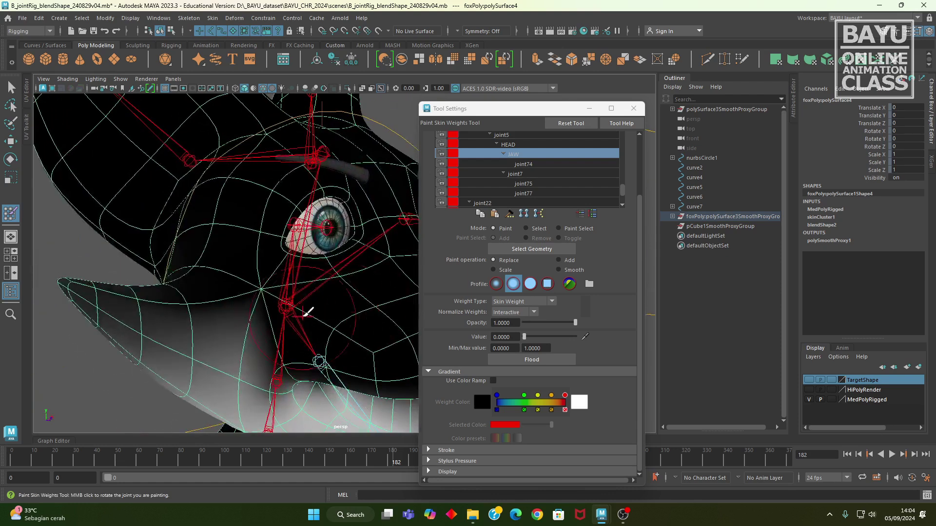
{"action": "mouse_move", "coordinate": [252, 331]}
{"action": "left_mouse_down"}
{"action": "mouse_move", "coordinate": [185, 310]}
{"action": "mouse_move", "coordinate": [278, 327]}
{"action": "mouse_move", "coordinate": [248, 356]}
{"action": "left_mouse_up"}
{"action": "left_click_drag", "start_coordinate": [316, 352], "coordinate": [298, 299], "text": "alt"}
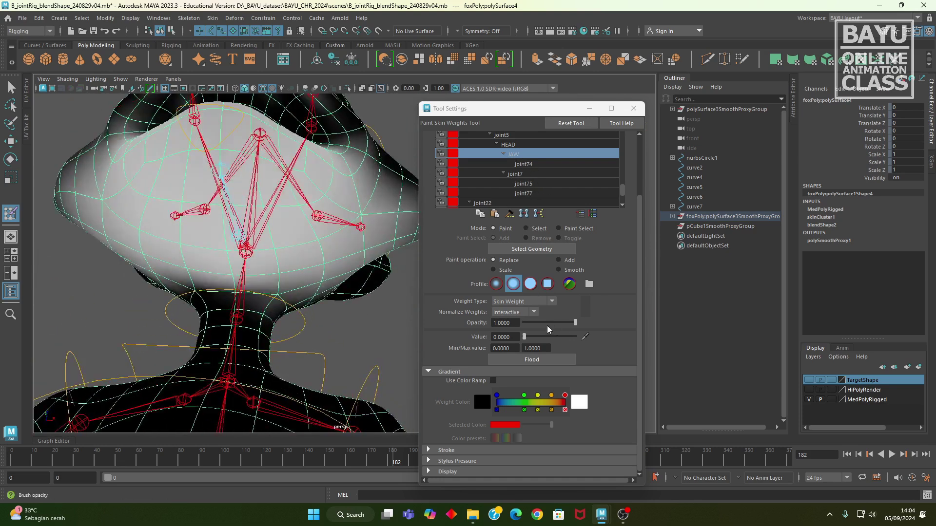
Set the paint value to 0.4854 and paint the JAW joint's weight along the cheeks and rear jaw underside.
{"action": "left_click_drag", "start_coordinate": [552, 339], "coordinate": [548, 341]}
{"action": "left_click_drag", "start_coordinate": [315, 259], "coordinate": [229, 278], "text": "alt"}
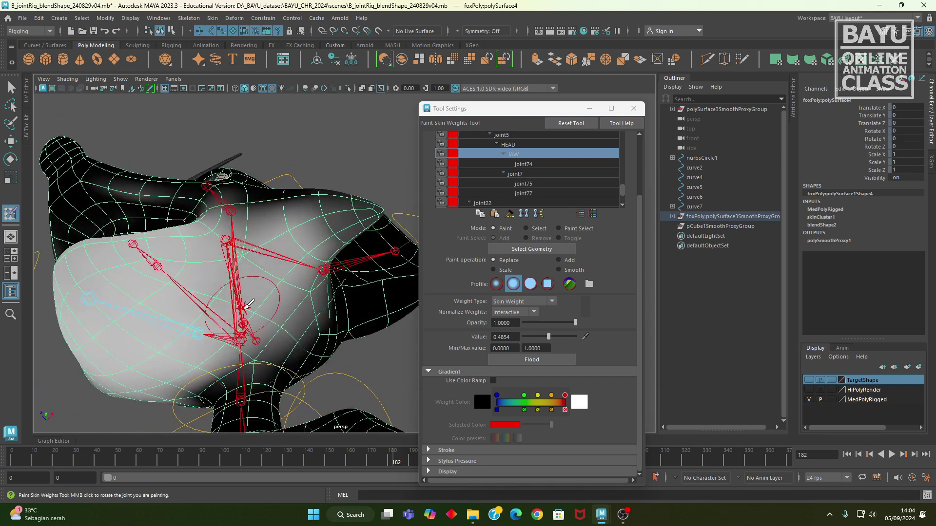
{"action": "mouse_move", "coordinate": [324, 236]}
{"action": "left_mouse_down", "text": "alt"}
{"action": "mouse_move", "coordinate": [272, 273]}
{"action": "mouse_move", "coordinate": [340, 287]}
{"action": "mouse_move", "coordinate": [343, 310]}
{"action": "mouse_move", "coordinate": [306, 299]}
{"action": "left_mouse_up", "text": "alt"}
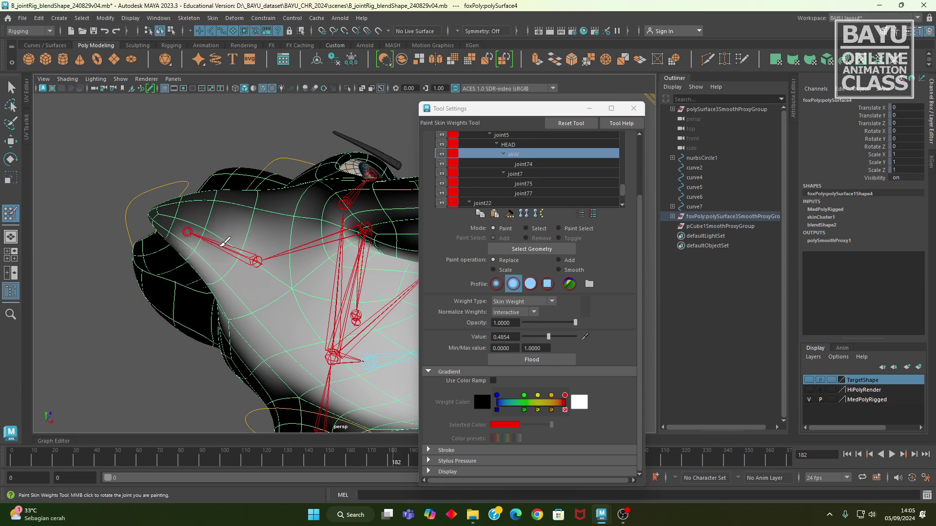
{"action": "left_click_drag", "start_coordinate": [291, 337], "coordinate": [324, 317], "text": "alt"}
Set the paint value to 1 and paint the JAW joint's weight over the underside and front of the lower jaw.
{"action": "left_click_drag", "start_coordinate": [549, 337], "coordinate": [576, 337]}
{"action": "mouse_move", "coordinate": [344, 293]}
{"action": "left_mouse_down", "text": "alt"}
{"action": "mouse_move", "coordinate": [287, 292]}
{"action": "mouse_move", "coordinate": [271, 281]}
{"action": "mouse_move", "coordinate": [292, 306]}
{"action": "left_mouse_up", "text": "alt"}
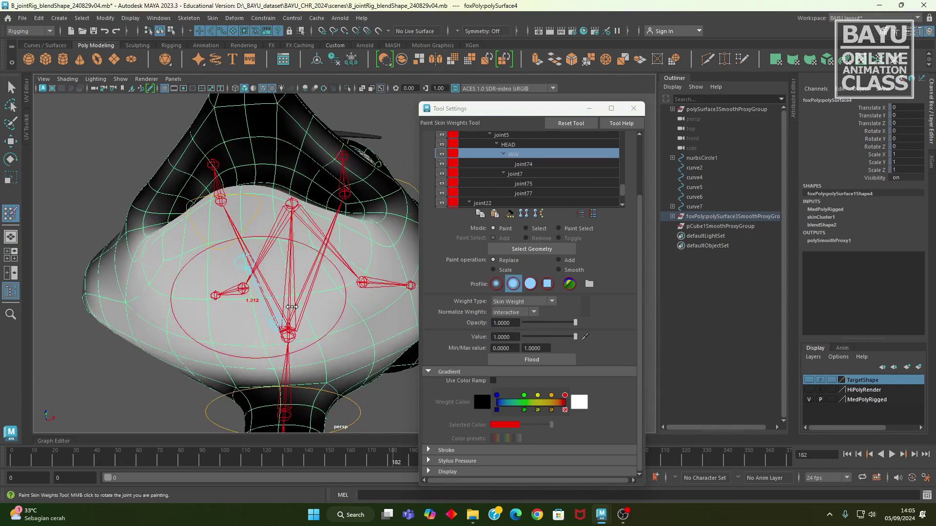
{"action": "left_click", "coordinate": [274, 286]}
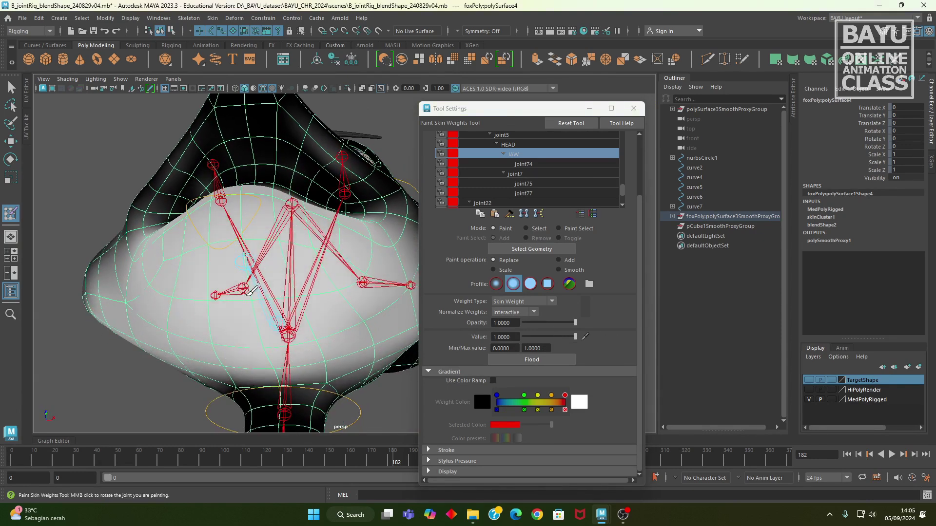
{"action": "left_click_drag", "start_coordinate": [263, 287], "coordinate": [263, 303], "text": "alt"}
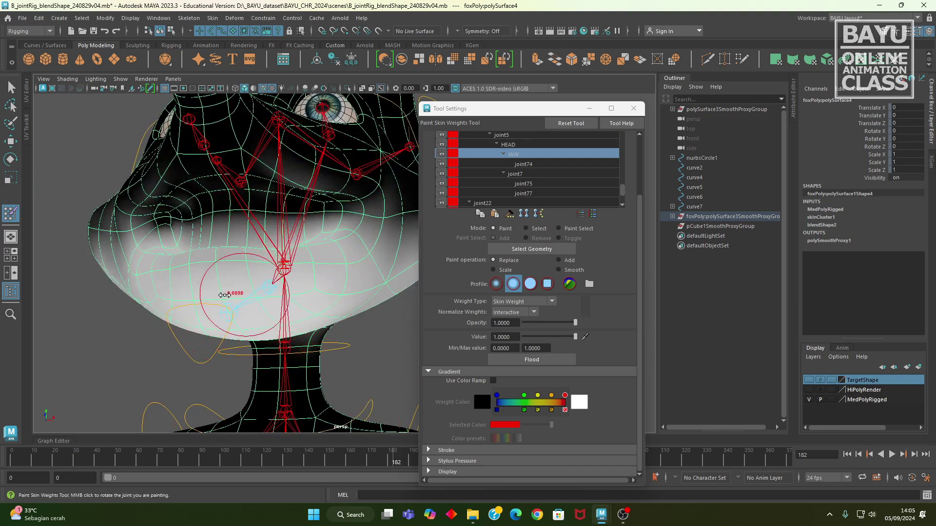
{"action": "left_click_drag", "start_coordinate": [201, 288], "coordinate": [205, 297], "text": "alt"}
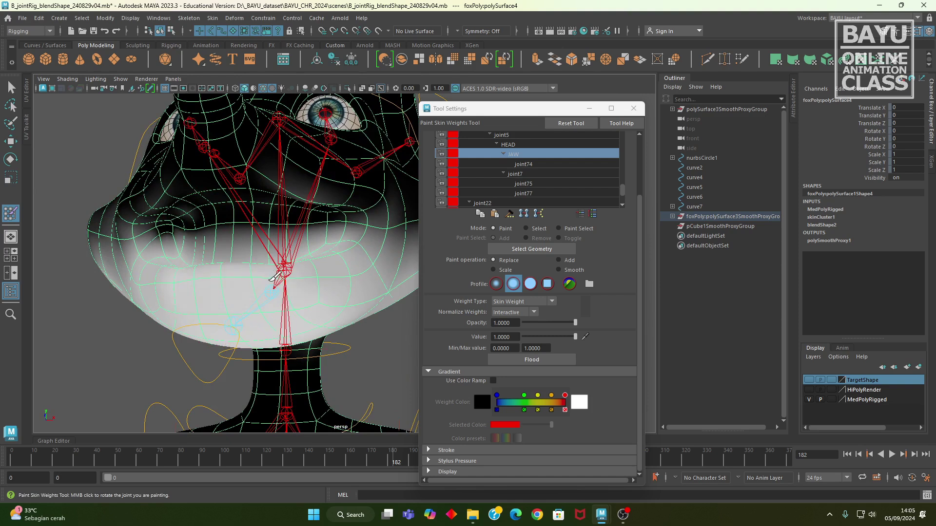
{"action": "left_click_drag", "start_coordinate": [334, 299], "coordinate": [344, 235], "text": "alt"}
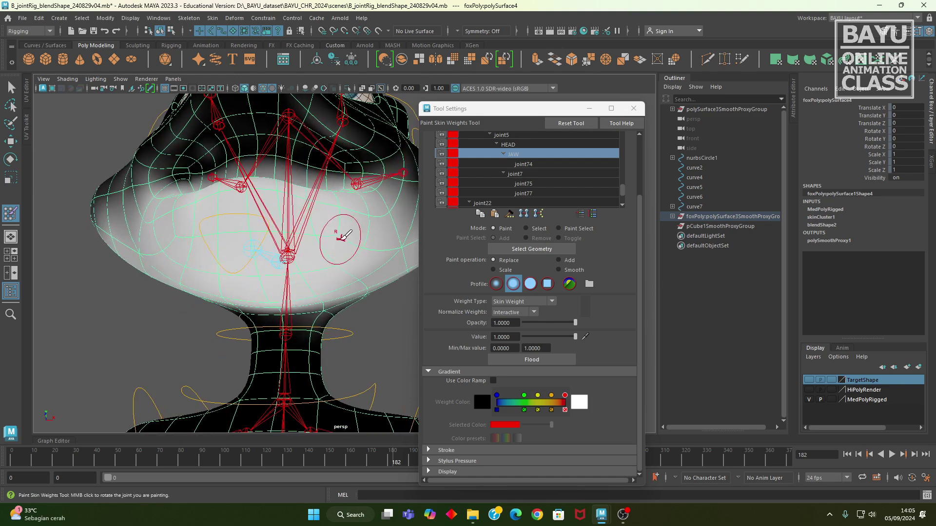
{"action": "left_click_drag", "start_coordinate": [180, 243], "coordinate": [209, 261], "text": "alt"}
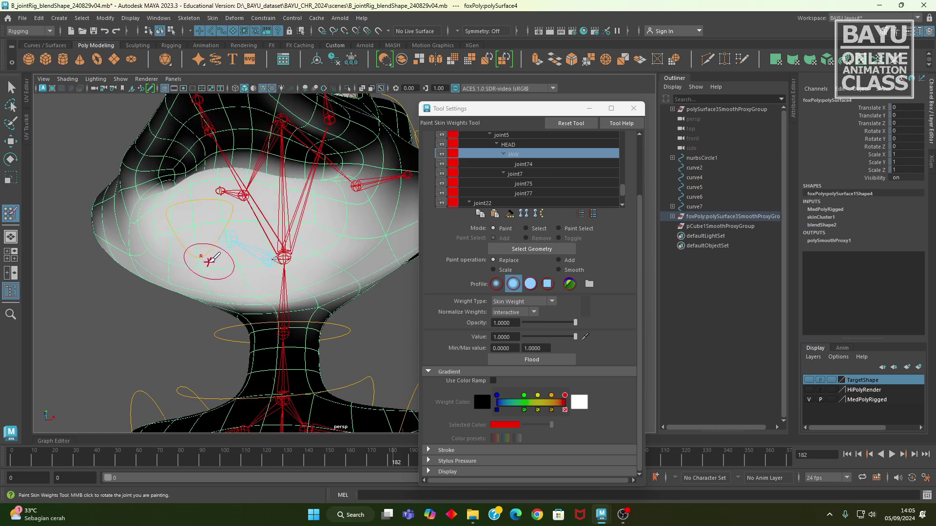
{"action": "left_click_drag", "start_coordinate": [304, 239], "coordinate": [359, 218], "text": "alt"}
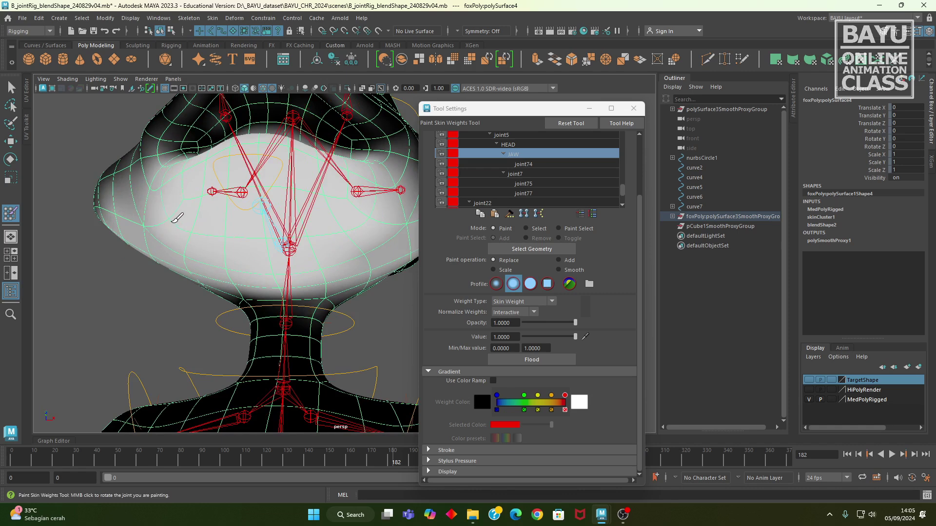
Switch the paint operation to Smooth and blend the JAW joint's weights along the lower lip and inner mouth.
{"action": "mouse_move", "coordinate": [172, 210]}
{"action": "left_mouse_down", "text": "alt"}
{"action": "mouse_move", "coordinate": [203, 246]}
{"action": "mouse_move", "coordinate": [244, 332]}
{"action": "mouse_move", "coordinate": [282, 304]}
{"action": "mouse_move", "coordinate": [253, 298]}
{"action": "mouse_move", "coordinate": [260, 290]}
{"action": "left_mouse_up", "text": "alt"}
{"action": "scroll", "coordinate": [261, 315], "scroll_direction": "up", "scroll_amount": 4}
{"action": "left_click", "coordinate": [559, 270]}
{"action": "middle_click_drag", "start_coordinate": [260, 289], "coordinate": [262, 288], "text": "alt"}
{"action": "key", "text": "b"}
{"action": "left_click_drag", "start_coordinate": [259, 295], "coordinate": [245, 297]}
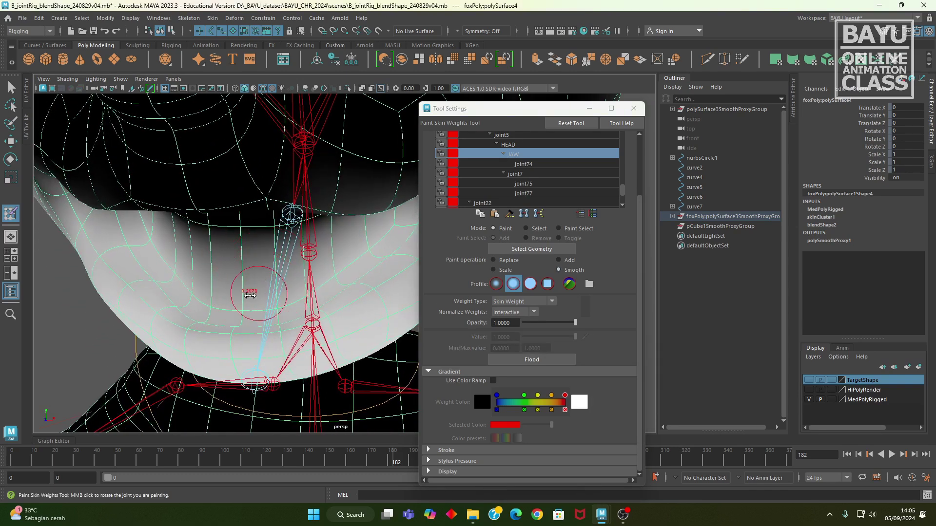
{"action": "left_click_drag", "start_coordinate": [351, 260], "coordinate": [305, 298]}
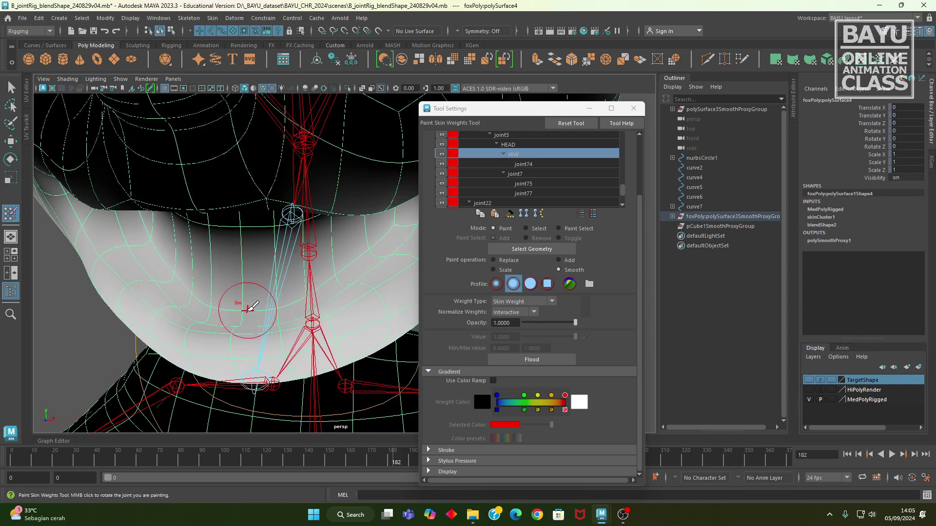
{"action": "left_click_drag", "start_coordinate": [201, 292], "coordinate": [213, 300]}
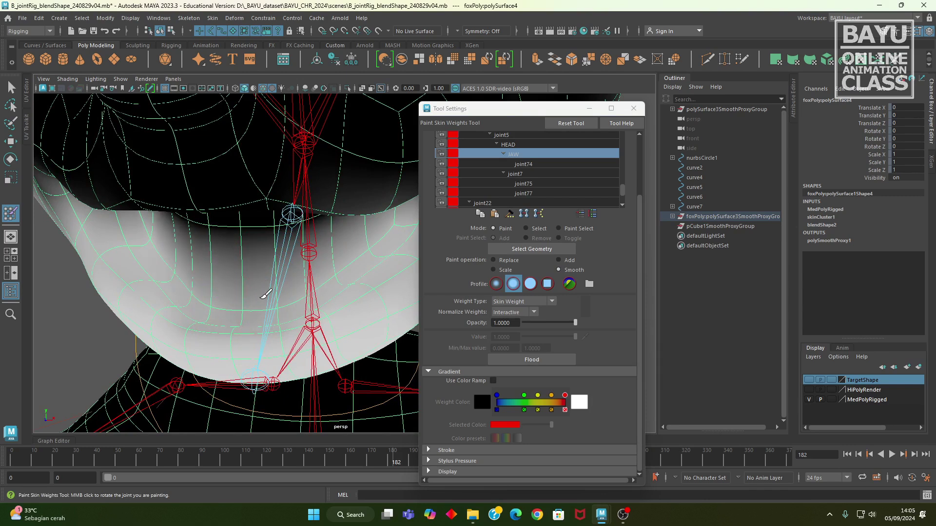
{"action": "mouse_move", "coordinate": [200, 293]}
{"action": "left_mouse_down"}
{"action": "mouse_move", "coordinate": [153, 248]}
{"action": "mouse_move", "coordinate": [169, 251]}
{"action": "left_mouse_up"}
Leave weight painting for the Move tool and display the fox shaded with its textures.
{"action": "left_click_drag", "start_coordinate": [259, 285], "coordinate": [259, 315], "text": "alt"}
{"action": "scroll", "coordinate": [255, 319], "scroll_direction": "down", "scroll_amount": 8}
{"action": "middle_click_drag", "start_coordinate": [256, 315], "coordinate": [179, 345], "text": "alt"}
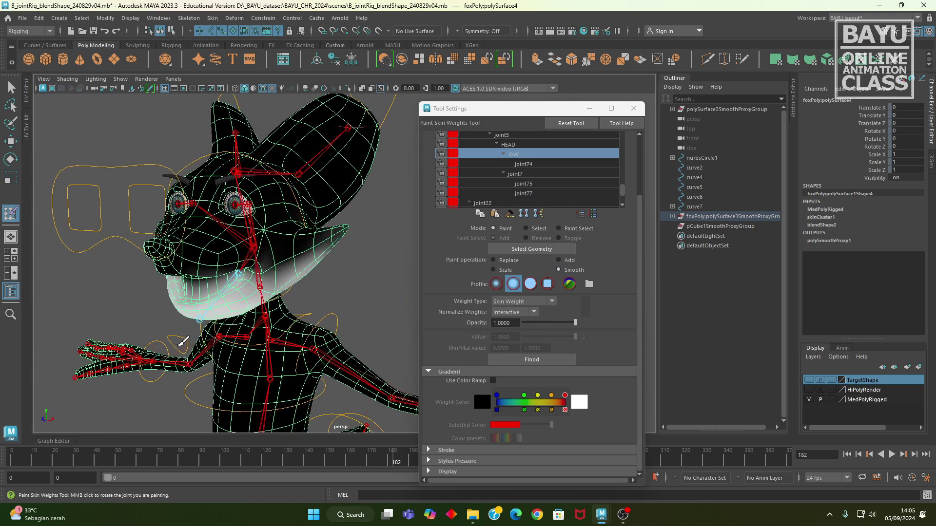
{"action": "key", "text": "w"}
{"action": "key", "text": "5"}
{"action": "key", "text": "6"}
{"action": "mouse_move", "coordinate": [302, 352]}
{"action": "left_mouse_down", "text": "alt"}
{"action": "mouse_move", "coordinate": [312, 326]}
{"action": "mouse_move", "coordinate": [250, 326]}
{"action": "left_mouse_up", "text": "alt"}
{"action": "scroll", "coordinate": [248, 324], "scroll_direction": "up", "scroll_amount": 4}
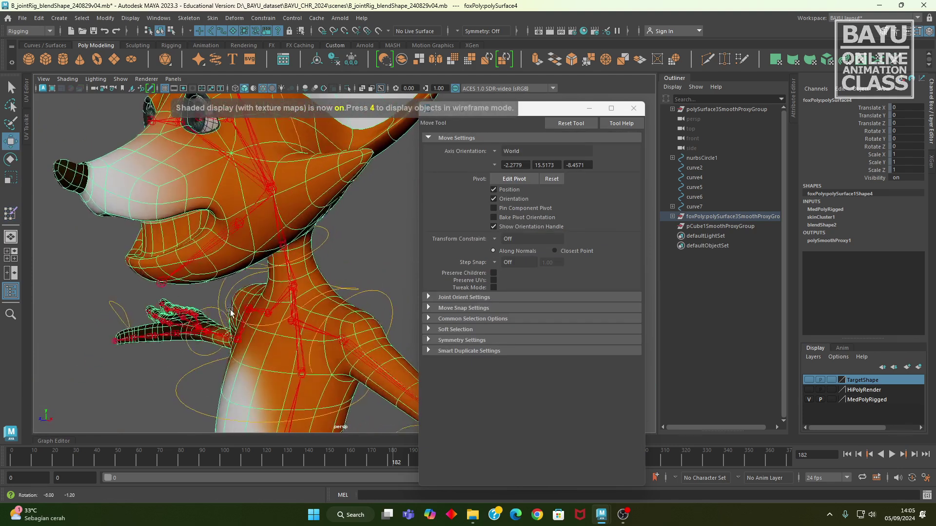
Test the mouth deformation with the jaw control curve below the chin and undo its last move.
{"action": "middle_click_drag", "start_coordinate": [230, 312], "coordinate": [261, 285], "text": "alt"}
{"action": "left_click_drag", "start_coordinate": [179, 306], "coordinate": [173, 281], "text": "alt"}
{"action": "left_click", "coordinate": [164, 285]}
{"action": "key", "text": "ctrl+z"}
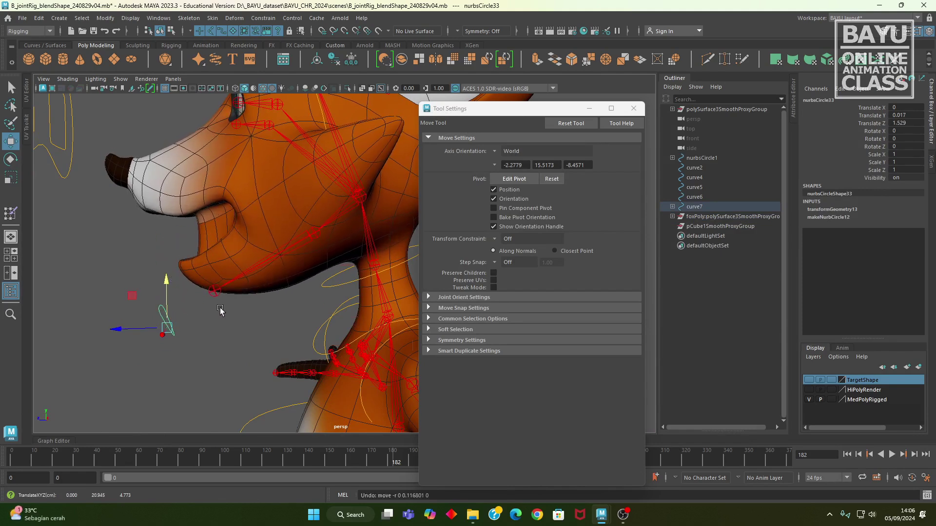
Reselect the fox mesh for skin weight painting and set the JAW joint's paint operation to Replace with value 0.
{"action": "left_click_drag", "start_coordinate": [220, 311], "coordinate": [185, 229], "text": "alt"}
{"action": "left_click", "coordinate": [186, 229]}
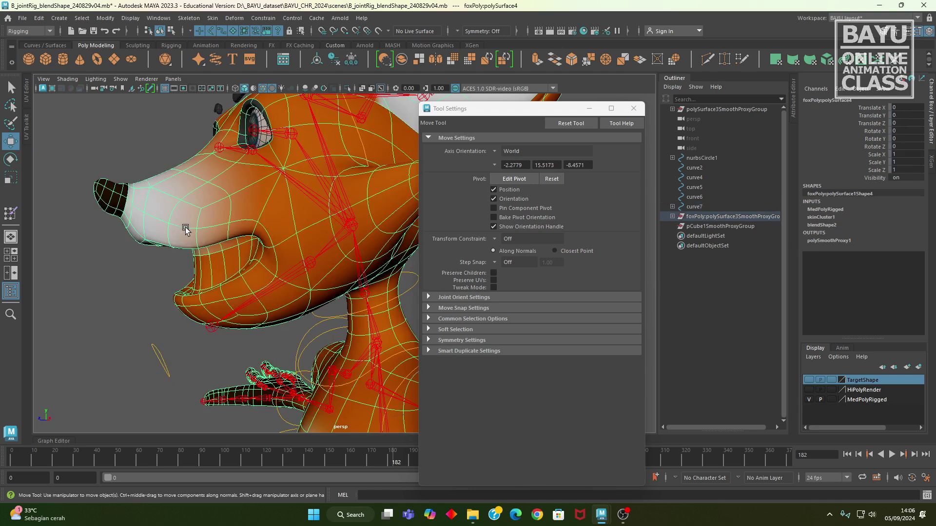
{"action": "left_click", "coordinate": [10, 214]}
{"action": "left_click_drag", "start_coordinate": [414, 229], "coordinate": [263, 305], "text": "alt"}
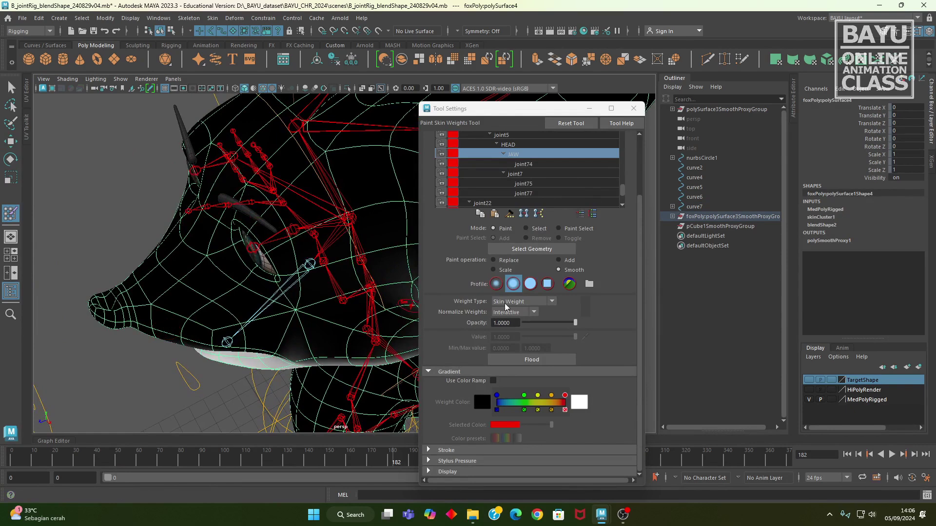
{"action": "left_click", "coordinate": [507, 261]}
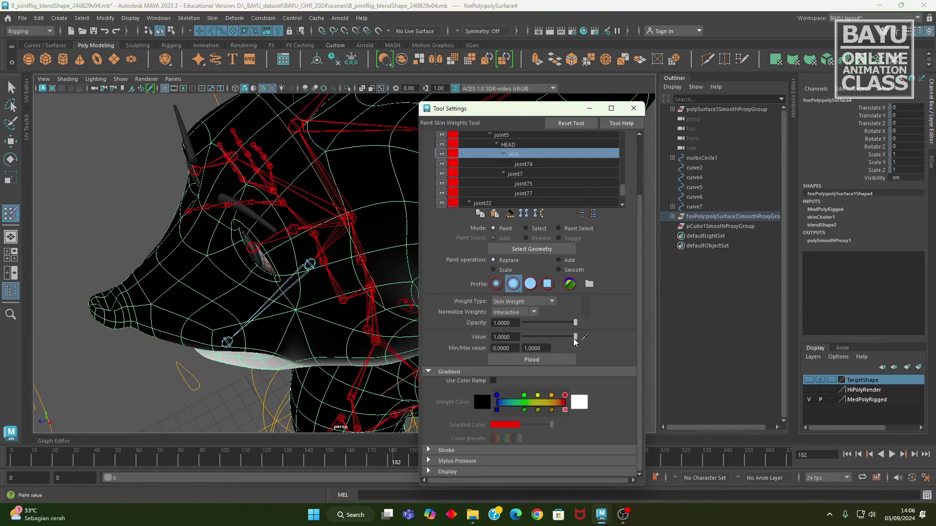
{"action": "left_click_drag", "start_coordinate": [60, 283], "coordinate": [187, 278], "text": "alt"}
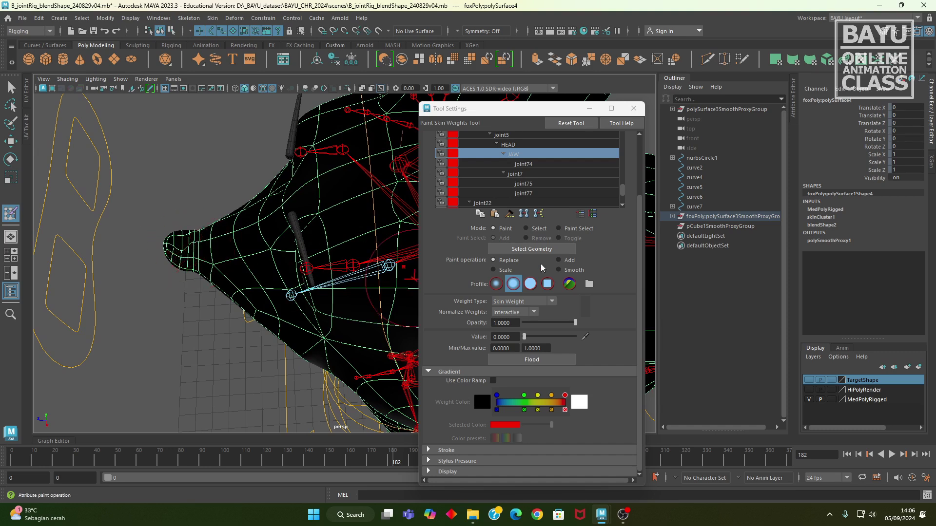
Switch to the HEAD joint, undo the stroke on the nose tip and set the Replace value to 1.
{"action": "left_click", "coordinate": [508, 145]}
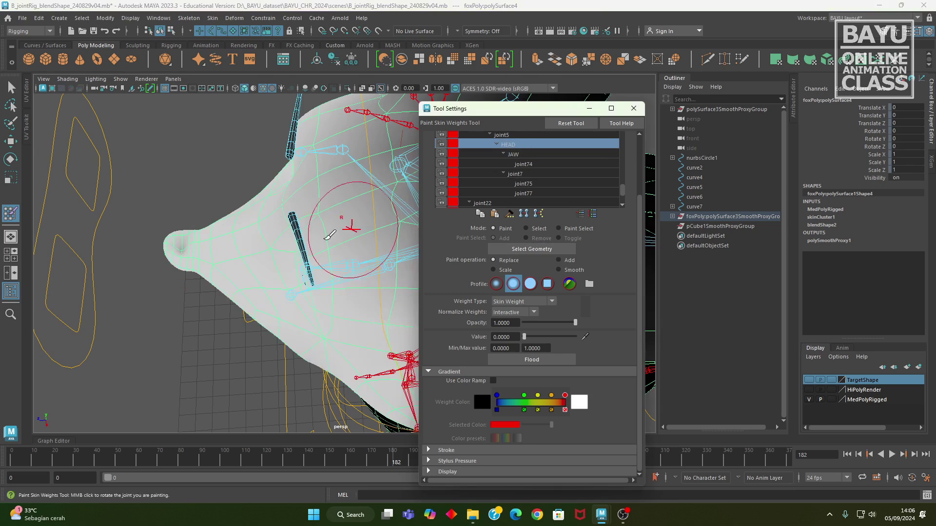
{"action": "left_click_drag", "start_coordinate": [191, 248], "coordinate": [185, 262], "text": "alt"}
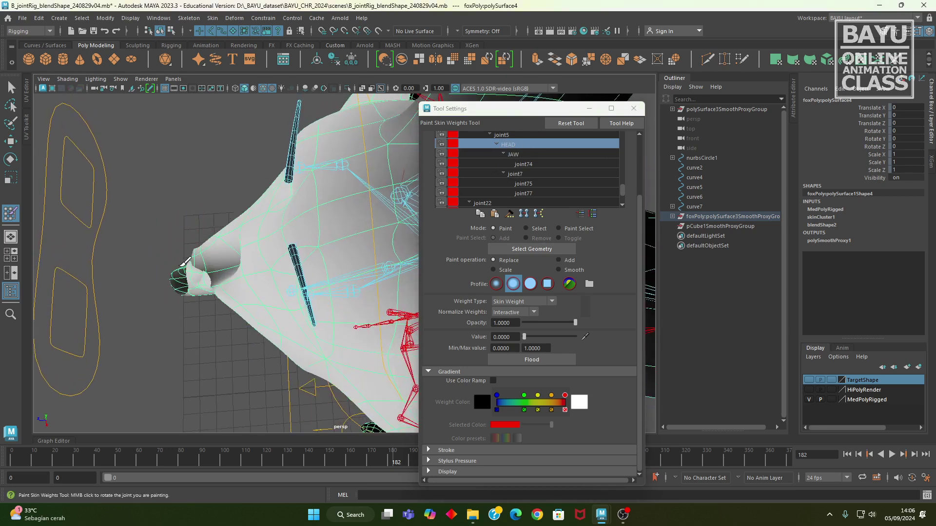
{"action": "key", "text": "ctrl+z"}
{"action": "left_click_drag", "start_coordinate": [524, 337], "coordinate": [575, 337]}
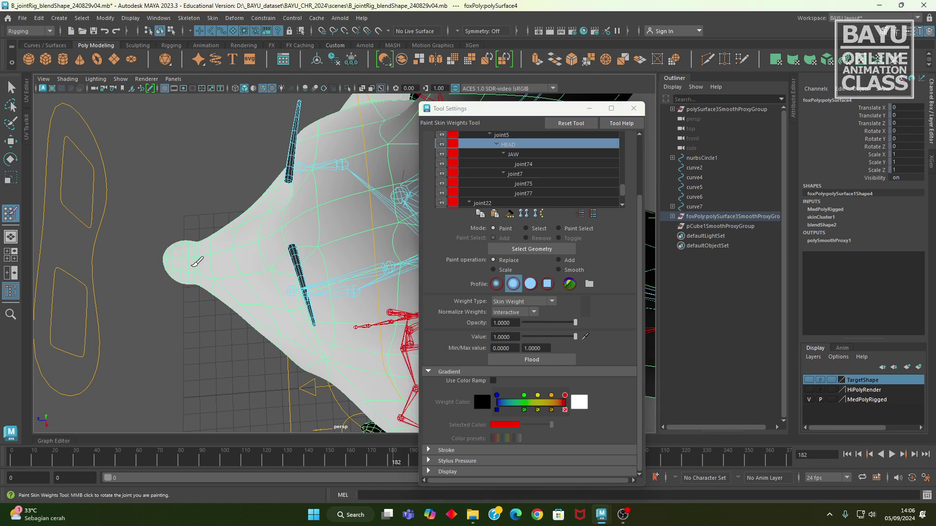
{"action": "mouse_move", "coordinate": [193, 269]}
{"action": "left_mouse_down", "text": "alt"}
{"action": "mouse_move", "coordinate": [202, 267]}
{"action": "mouse_move", "coordinate": [192, 266]}
{"action": "left_mouse_up", "text": "alt"}
{"action": "scroll", "coordinate": [192, 266], "scroll_direction": "up", "scroll_amount": 4}
{"action": "middle_click_drag", "start_coordinate": [193, 268], "coordinate": [236, 274], "text": "alt"}
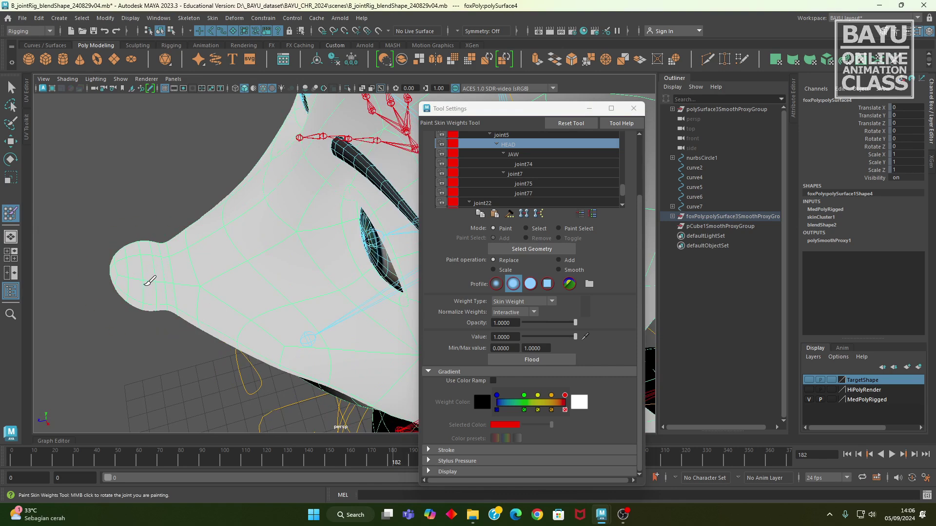
Paint the HEAD joint's full weight over the upper snout and cheeks down to the mouth line.
{"action": "left_click_drag", "start_coordinate": [219, 233], "coordinate": [322, 218], "text": "alt"}
{"action": "middle_click_drag", "start_coordinate": [322, 217], "coordinate": [225, 239], "text": "alt"}
{"action": "left_click_drag", "start_coordinate": [224, 238], "coordinate": [250, 209], "text": "alt"}
{"action": "left_click_drag", "start_coordinate": [250, 324], "coordinate": [294, 215], "text": "alt"}
{"action": "middle_click_drag", "start_coordinate": [300, 365], "coordinate": [293, 355], "text": "alt"}
{"action": "left_click_drag", "start_coordinate": [293, 355], "coordinate": [275, 352], "text": "alt"}
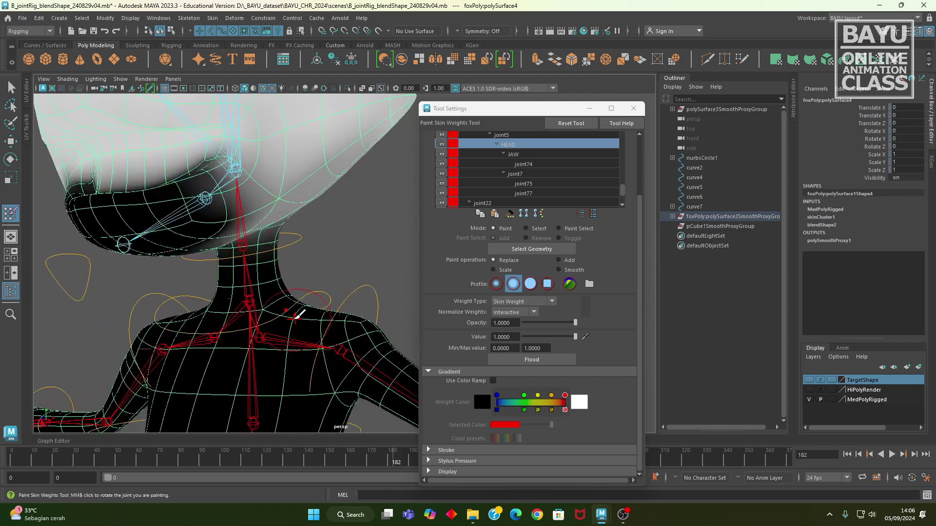
Move the jaw control curve below the chin to test how the mouth deforms.
{"action": "key", "text": "w"}
{"action": "mouse_move", "coordinate": [298, 316]}
{"action": "left_mouse_down", "text": "alt"}
{"action": "mouse_move", "coordinate": [312, 297]}
{"action": "mouse_move", "coordinate": [219, 341]}
{"action": "mouse_move", "coordinate": [213, 334]}
{"action": "left_mouse_up", "text": "alt"}
{"action": "left_click", "coordinate": [207, 292]}
{"action": "scroll", "coordinate": [203, 288], "scroll_direction": "down", "scroll_amount": 5}
{"action": "middle_click_drag", "start_coordinate": [257, 268], "coordinate": [239, 299], "text": "alt"}
{"action": "mouse_move", "coordinate": [254, 282]}
{"action": "left_mouse_down"}
{"action": "mouse_move", "coordinate": [254, 293]}
{"action": "mouse_move", "coordinate": [256, 260]}
{"action": "mouse_move", "coordinate": [257, 296]}
{"action": "left_mouse_up"}
{"action": "left_click_drag", "start_coordinate": [258, 299], "coordinate": [342, 257], "text": "alt"}
{"action": "left_click_drag", "start_coordinate": [274, 318], "coordinate": [219, 300], "text": "alt"}
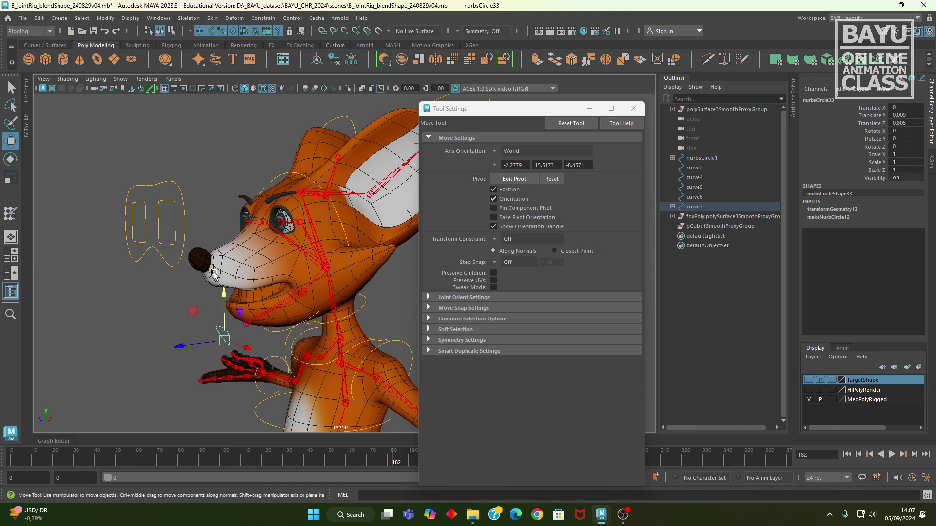
Return the fox mesh to skin weight painting and fill the HEAD joint's weight at value 1 around the eyes and forehead.
{"action": "left_click", "coordinate": [258, 259]}
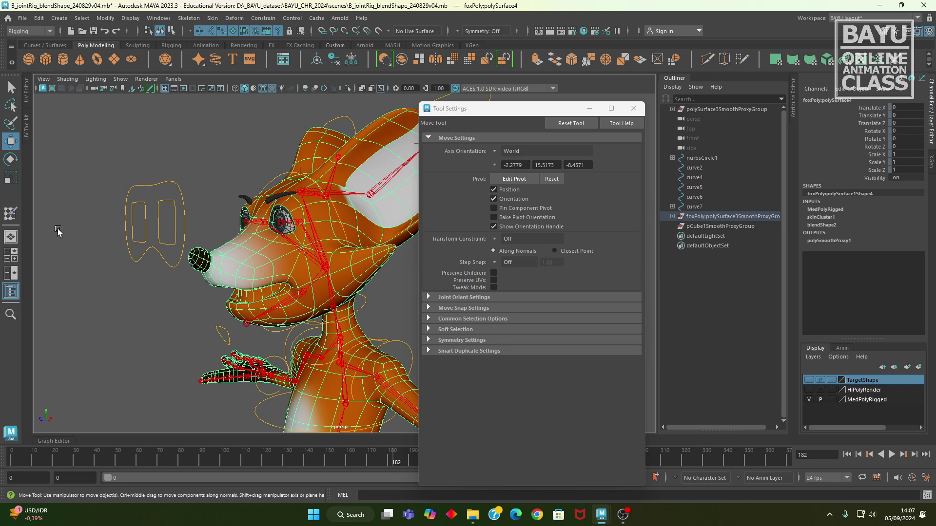
{"action": "left_click", "coordinate": [11, 213]}
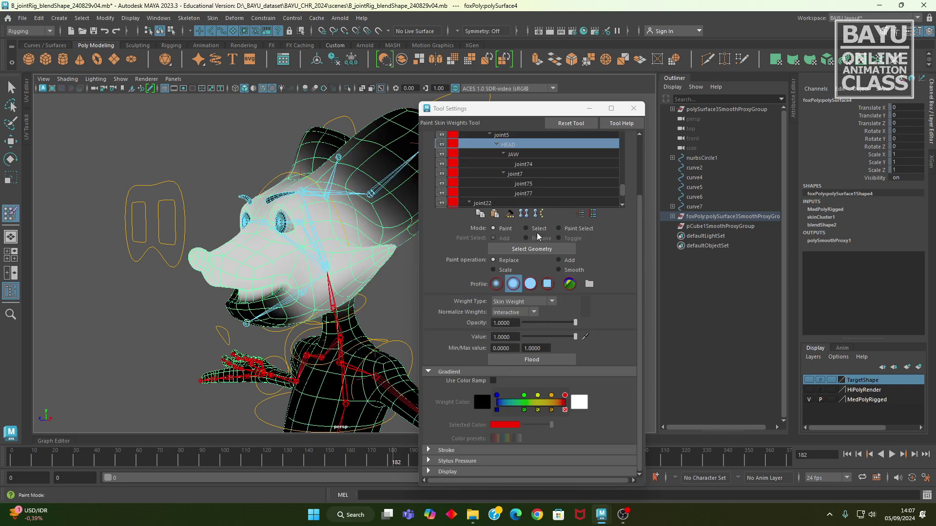
{"action": "left_click_drag", "start_coordinate": [319, 244], "coordinate": [302, 273], "text": "alt"}
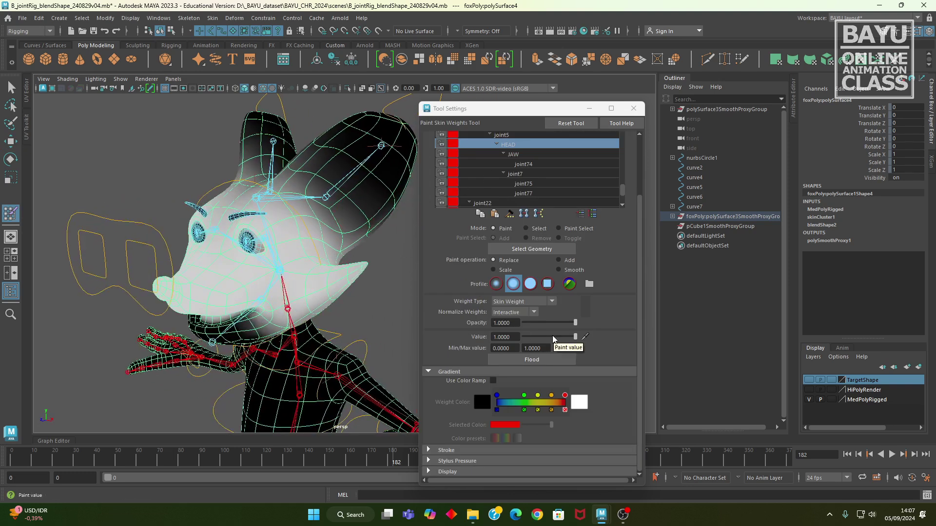
{"action": "left_click_drag", "start_coordinate": [275, 280], "coordinate": [263, 239], "text": "alt"}
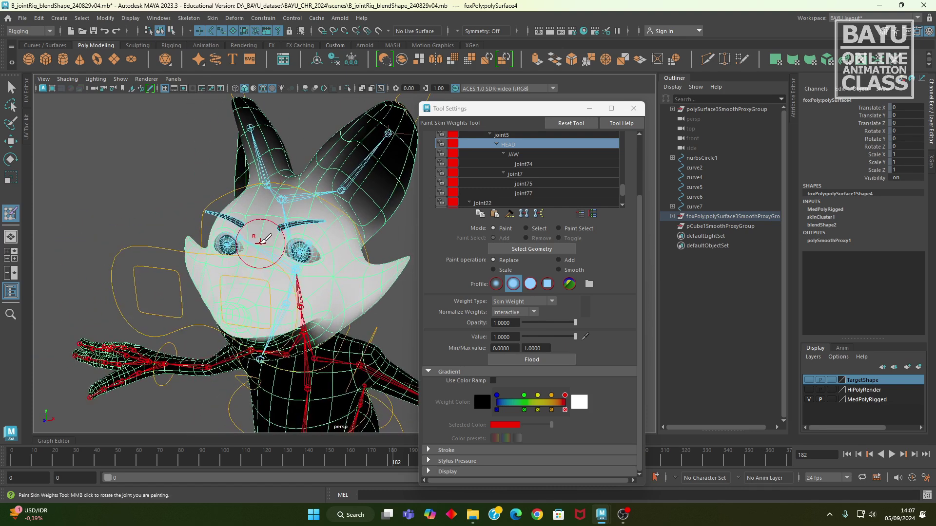
{"action": "scroll", "coordinate": [246, 250], "scroll_direction": "up", "scroll_amount": 4}
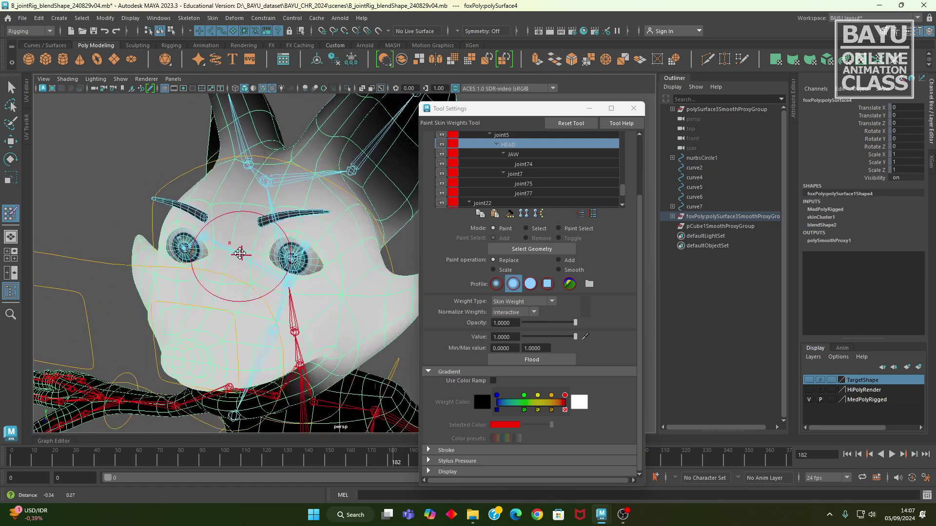
{"action": "mouse_move", "coordinate": [227, 265]}
{"action": "left_mouse_down", "text": "alt"}
{"action": "mouse_move", "coordinate": [266, 252]}
{"action": "mouse_move", "coordinate": [250, 238]}
{"action": "left_mouse_up", "text": "alt"}
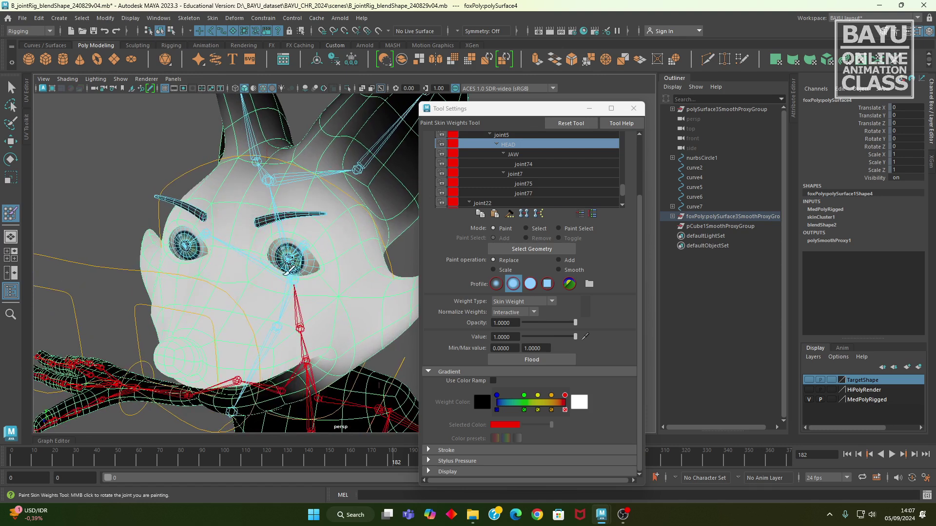
{"action": "mouse_move", "coordinate": [250, 259]}
{"action": "left_mouse_down", "text": "alt"}
{"action": "mouse_move", "coordinate": [249, 297]}
{"action": "mouse_move", "coordinate": [240, 248]}
{"action": "left_mouse_up", "text": "alt"}
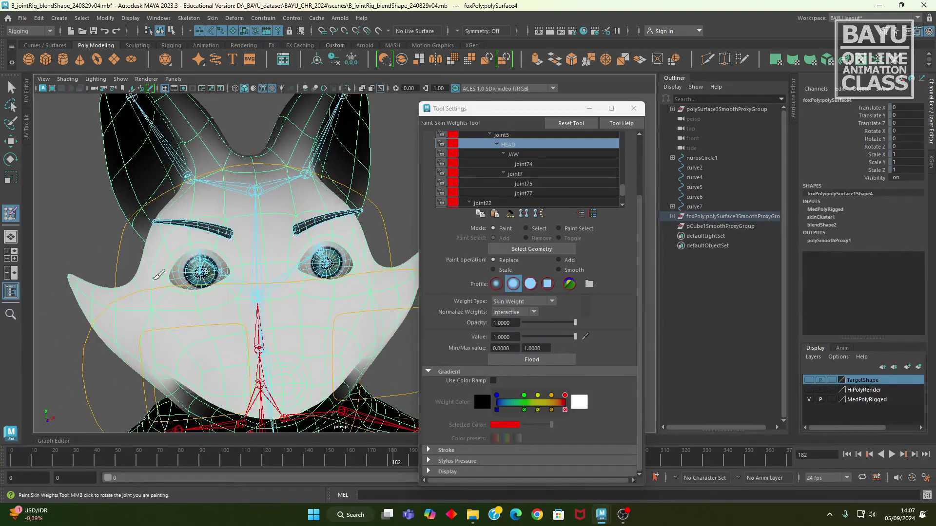
{"action": "left_click_drag", "start_coordinate": [168, 267], "coordinate": [241, 288], "text": "alt"}
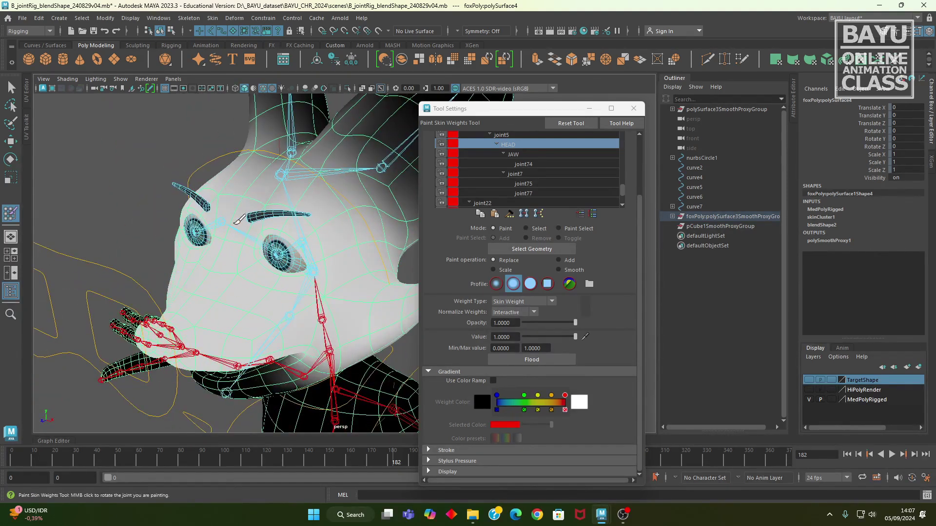
Select the JAW joint with Replace value 0 and clear its influence from the upper face and cheeks.
{"action": "left_click", "coordinate": [513, 155]}
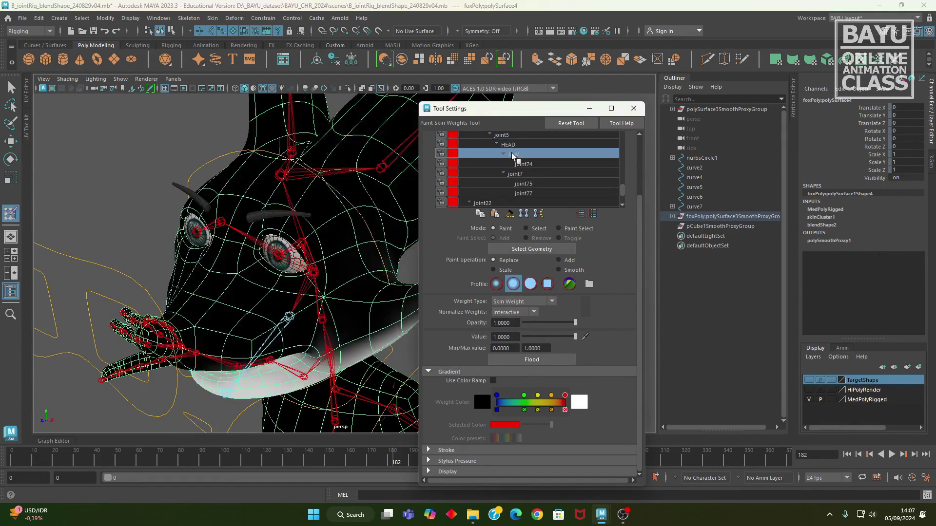
{"action": "left_click_drag", "start_coordinate": [531, 338], "coordinate": [522, 338]}
{"action": "left_click_drag", "start_coordinate": [220, 254], "coordinate": [249, 238], "text": "alt"}
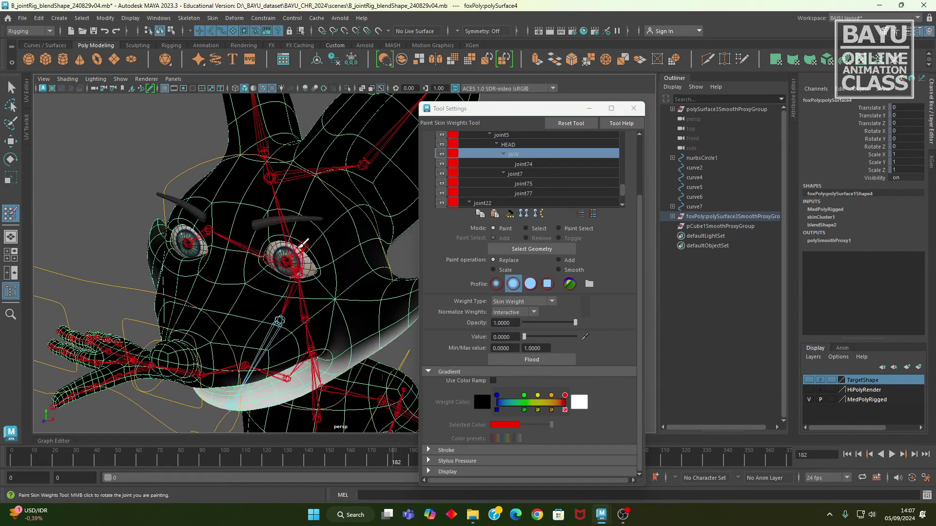
{"action": "left_click_drag", "start_coordinate": [331, 252], "coordinate": [200, 247], "text": "alt"}
{"action": "mouse_move", "coordinate": [151, 266]}
{"action": "left_mouse_down", "text": "alt"}
{"action": "mouse_move", "coordinate": [176, 259]}
{"action": "mouse_move", "coordinate": [213, 211]}
{"action": "mouse_move", "coordinate": [164, 246]}
{"action": "left_mouse_up", "text": "alt"}
Test the mouth closing with the jaw control curve and undo its last move.
{"action": "key", "text": "w"}
{"action": "middle_click_drag", "start_coordinate": [169, 316], "coordinate": [201, 255], "text": "alt"}
{"action": "left_click", "coordinate": [192, 315]}
{"action": "right_click_drag", "start_coordinate": [217, 293], "coordinate": [205, 286], "text": "alt"}
{"action": "middle_click_drag", "start_coordinate": [205, 286], "coordinate": [212, 298], "text": "alt"}
{"action": "left_click_drag", "start_coordinate": [212, 298], "coordinate": [234, 246], "text": "alt"}
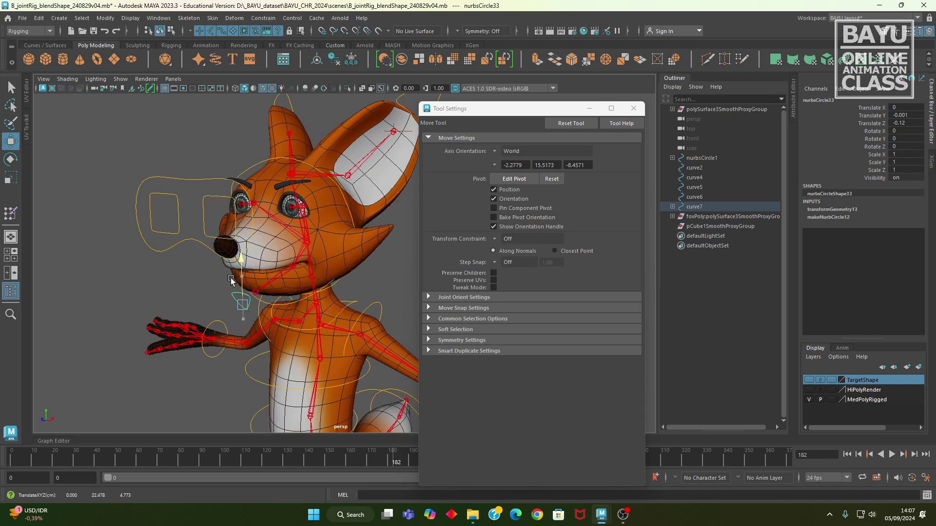
{"action": "left_click_drag", "start_coordinate": [253, 309], "coordinate": [314, 338], "text": "alt"}
{"action": "key", "text": "ctrl+z"}
Select the JAW joint and open its rotation limit attributes.
{"action": "left_click_drag", "start_coordinate": [227, 344], "coordinate": [182, 320], "text": "alt"}
{"action": "middle_click_drag", "start_coordinate": [182, 320], "coordinate": [146, 282], "text": "alt"}
{"action": "scroll", "coordinate": [159, 284], "scroll_direction": "up", "scroll_amount": 4}
{"action": "left_click", "coordinate": [147, 260]}
{"action": "left_click_drag", "start_coordinate": [148, 263], "coordinate": [218, 256], "text": "alt"}
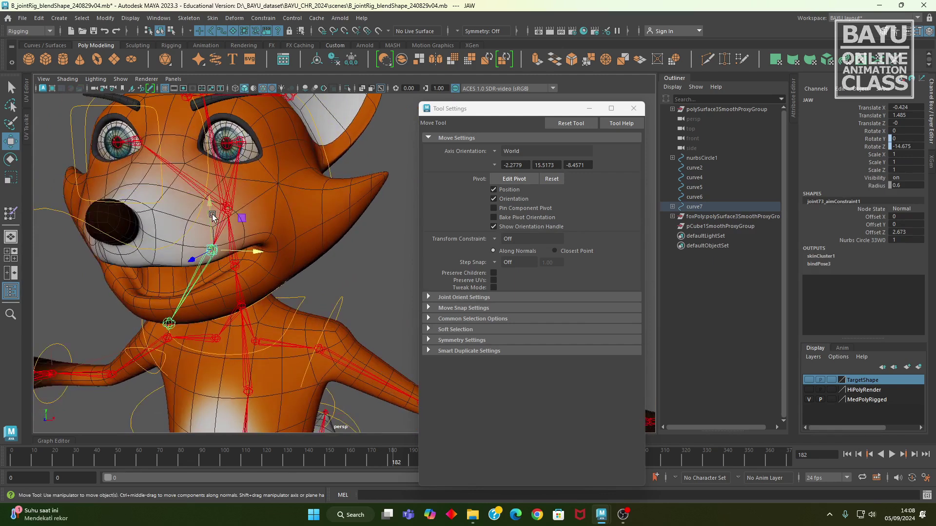
{"action": "left_click", "coordinate": [633, 108]}
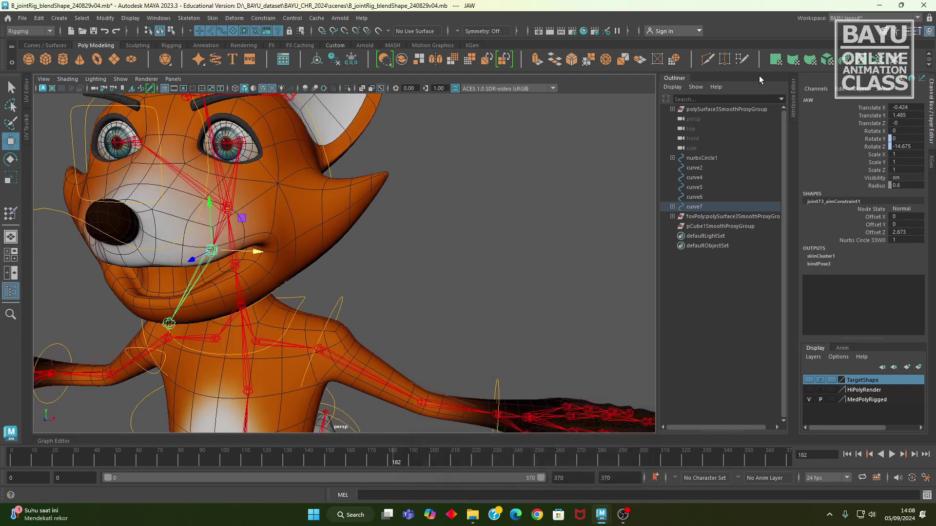
{"action": "left_click", "coordinate": [795, 105]}
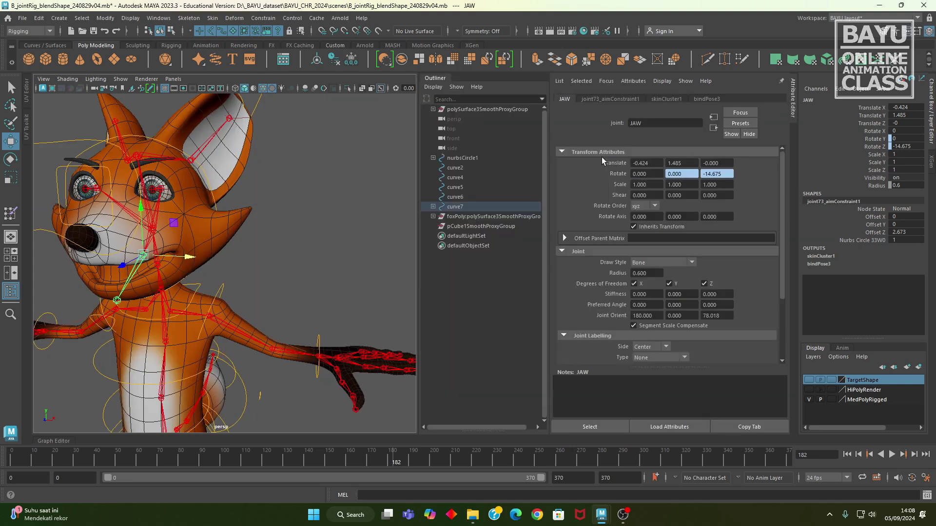
{"action": "left_click", "coordinate": [582, 152]}
{"action": "left_click", "coordinate": [583, 163]}
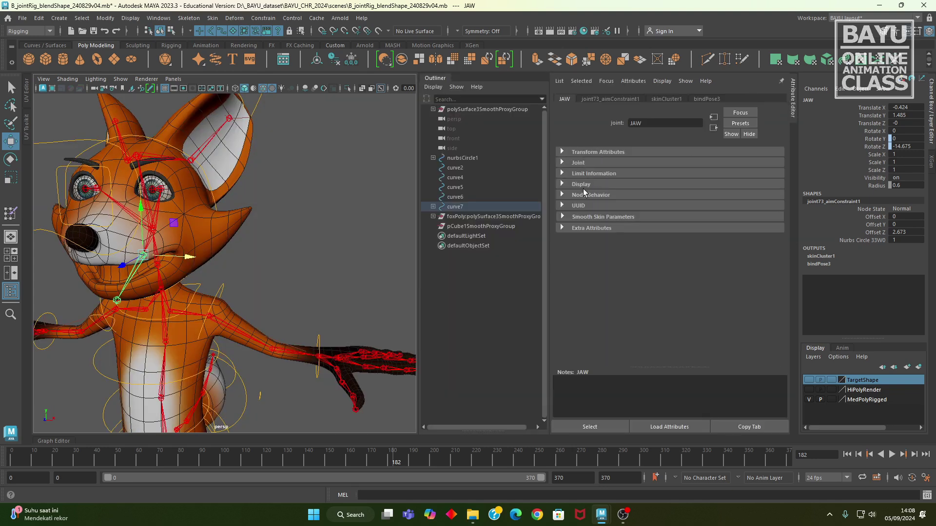
{"action": "left_click", "coordinate": [591, 174]}
{"action": "left_click_drag", "start_coordinate": [297, 391], "coordinate": [227, 301], "text": "alt"}
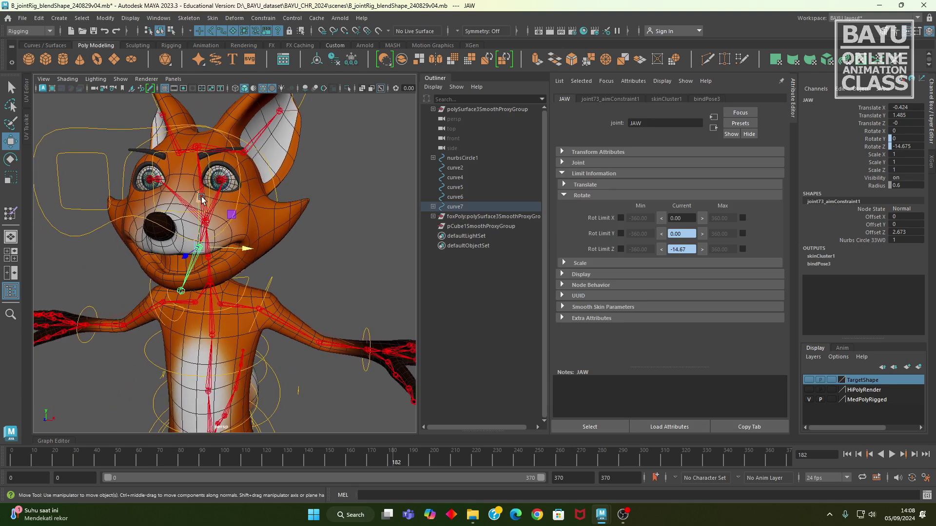
Set the Move tool's axis orientation to Object and check the JAW joint's rotation axes.
{"action": "double_click", "coordinate": [11, 142]}
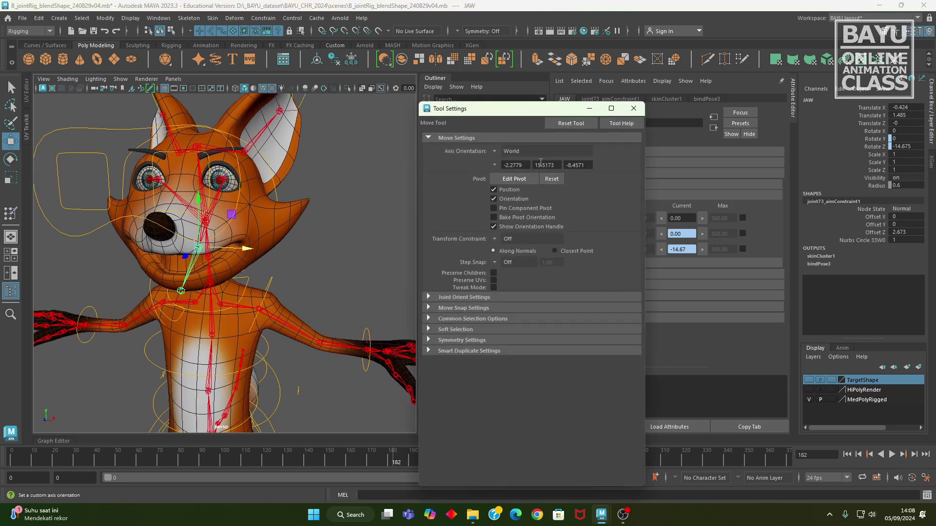
{"action": "left_click", "coordinate": [495, 153]}
{"action": "left_click", "coordinate": [511, 159]}
{"action": "left_click_drag", "start_coordinate": [216, 278], "coordinate": [258, 273], "text": "alt"}
{"action": "left_click", "coordinate": [10, 160]}
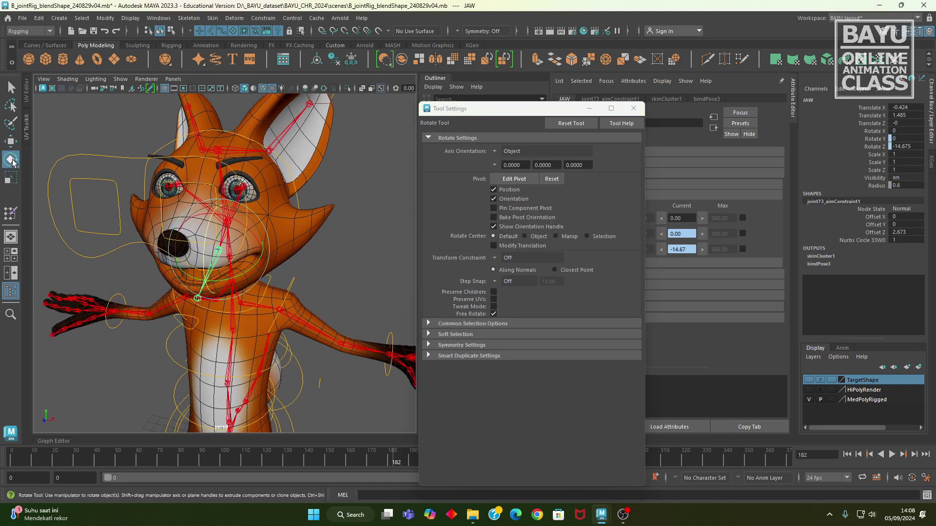
{"action": "left_click", "coordinate": [11, 142]}
{"action": "left_click", "coordinate": [632, 110]}
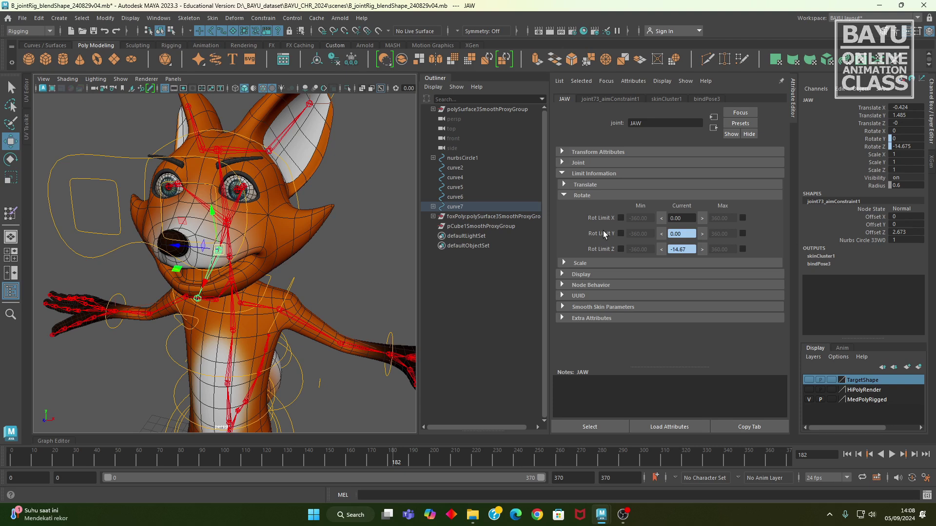
Enable both Y rotation limits of the JAW joint and set them to -20 minimum and 20 maximum.
{"action": "left_click", "coordinate": [621, 233]}
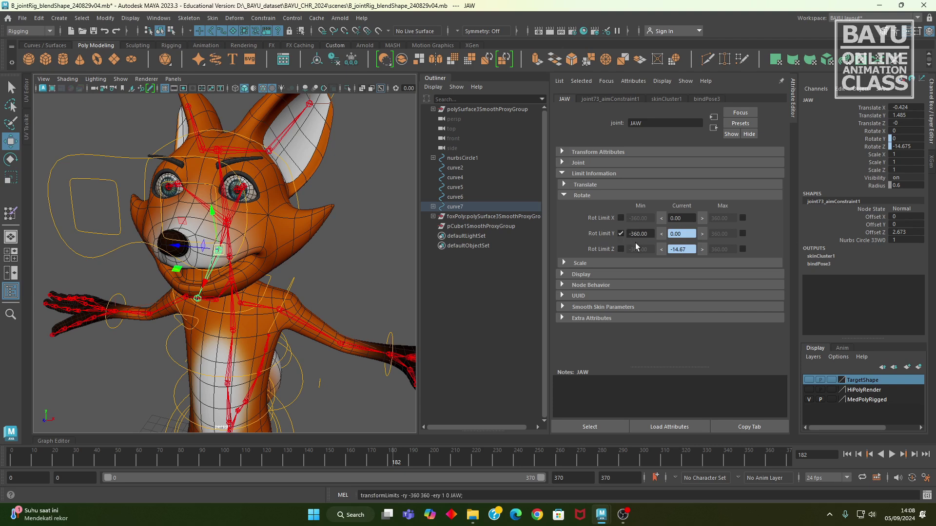
{"action": "left_click", "coordinate": [742, 234]}
{"action": "left_click", "coordinate": [653, 235]}
{"action": "type", "text": "-20"}
{"action": "key", "text": "Return"}
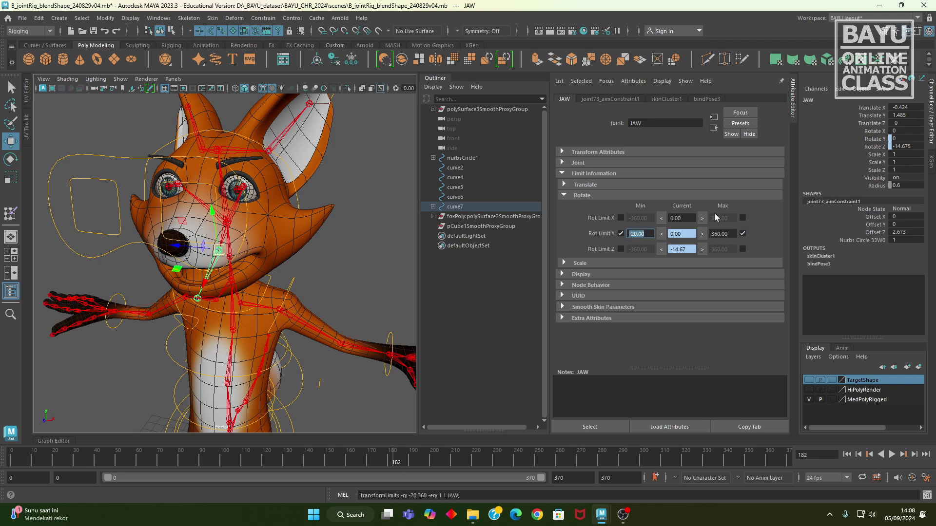
{"action": "left_click", "coordinate": [733, 234]}
{"action": "type", "text": "20"}
{"action": "key", "text": "Return"}
Test the JAW joint's Y rotation limits with the jaw control curve and undo the test move.
{"action": "left_click_drag", "start_coordinate": [203, 207], "coordinate": [292, 318], "text": "alt"}
{"action": "left_click", "coordinate": [182, 277]}
{"action": "key", "text": "ctrl+z"}
{"action": "left_click_drag", "start_coordinate": [380, 369], "coordinate": [366, 368], "text": "alt"}
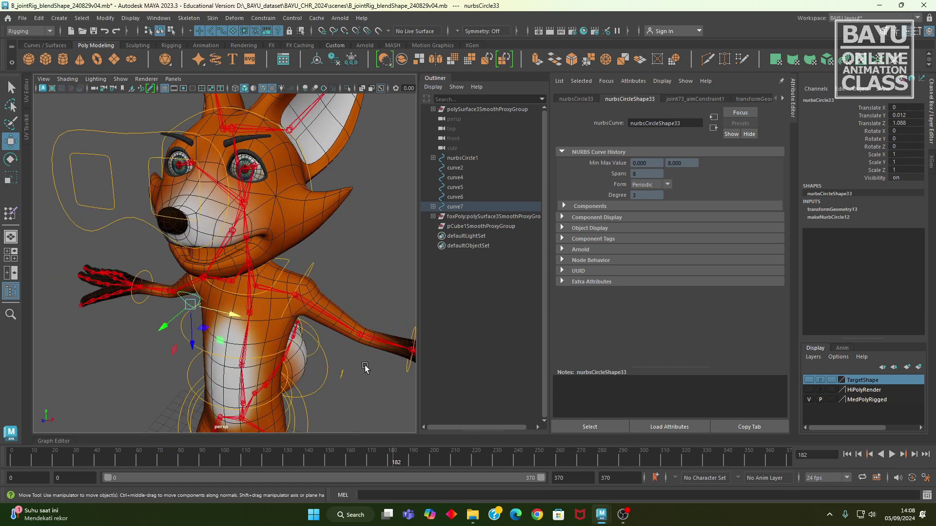
Tighten the JAW joint's Y rotation limits to -10 minimum and 10 maximum.
{"action": "left_click", "coordinate": [220, 255]}
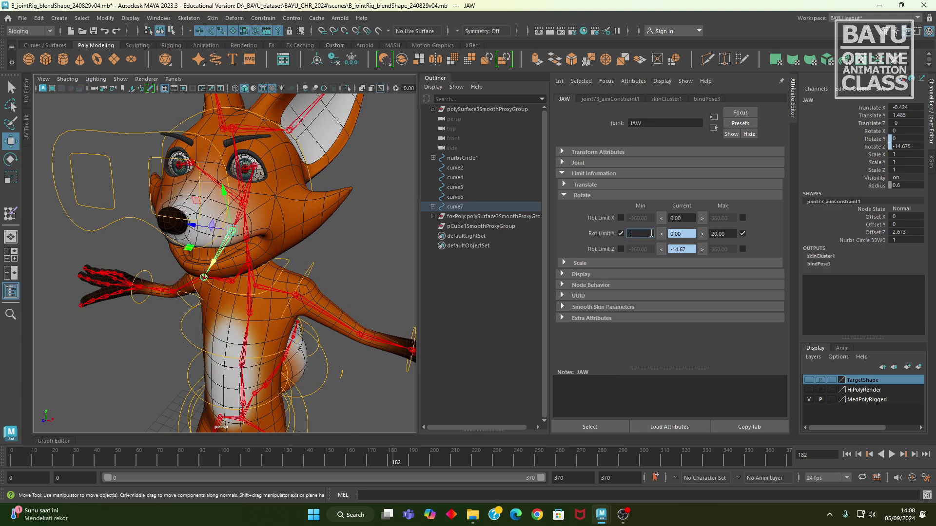
{"action": "left_click", "coordinate": [651, 233]}
{"action": "type", "text": "-10"}
{"action": "key", "text": "Return"}
{"action": "left_click", "coordinate": [728, 232]}
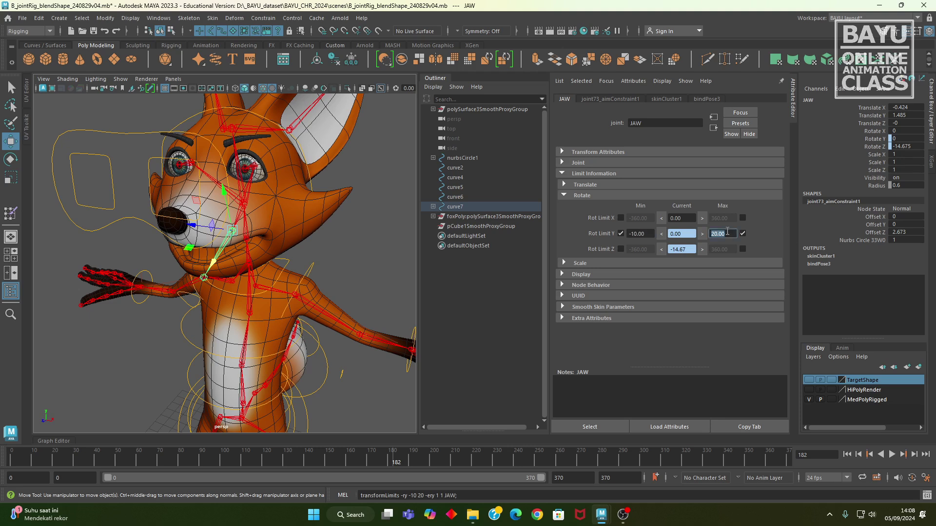
Test the jaw's closing and sideways motion from the front with its control curve, undoing the sideways move.
{"action": "left_click_drag", "start_coordinate": [192, 271], "coordinate": [192, 326], "text": "alt"}
{"action": "left_click", "coordinate": [141, 277]}
{"action": "key", "text": "ctrl+z"}
{"action": "left_click_drag", "start_coordinate": [143, 357], "coordinate": [280, 324]}
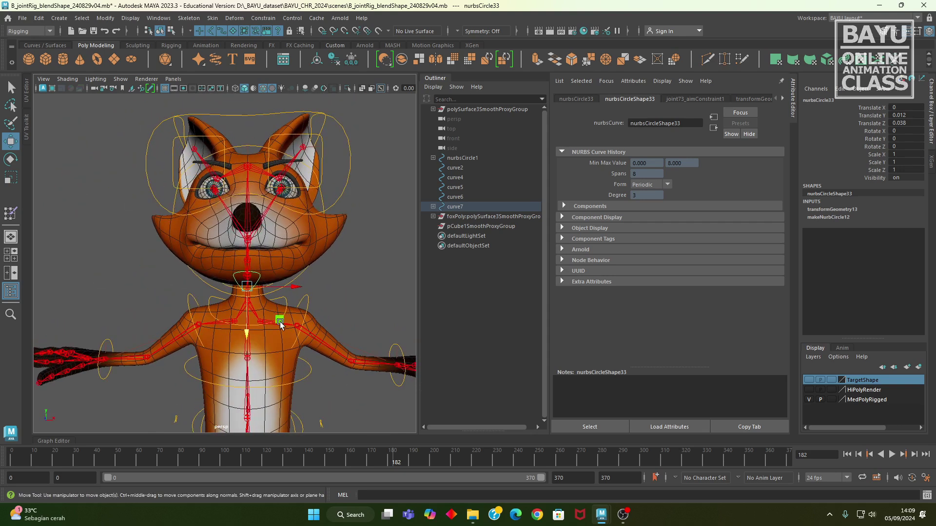
{"action": "middle_click_drag", "start_coordinate": [280, 320], "coordinate": [283, 322]}
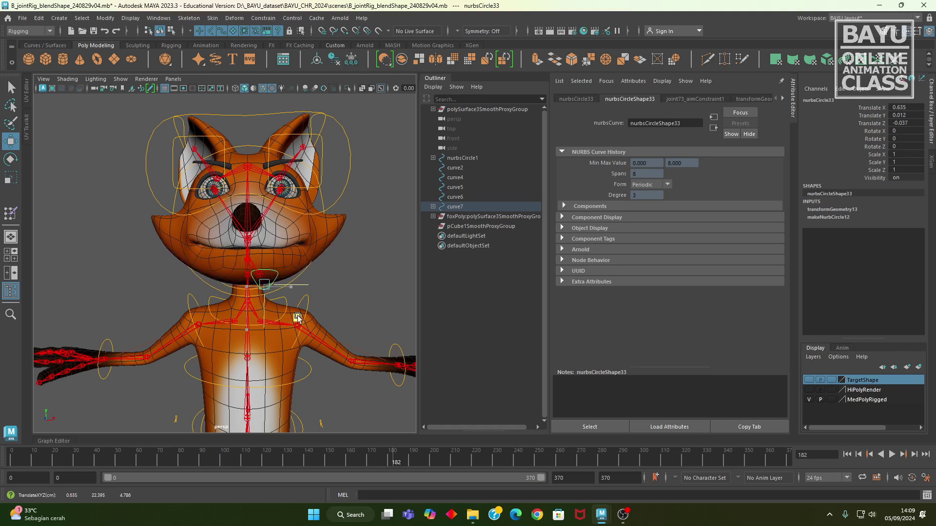
{"action": "key", "text": "ctrl+z"}
Select the JAW joint inside the lower jaw and activate the Rotate tool on it.
{"action": "left_click_drag", "start_coordinate": [322, 356], "coordinate": [230, 301], "text": "alt"}
{"action": "left_click", "coordinate": [231, 272]}
{"action": "scroll", "coordinate": [249, 301], "scroll_direction": "up", "scroll_amount": 6}
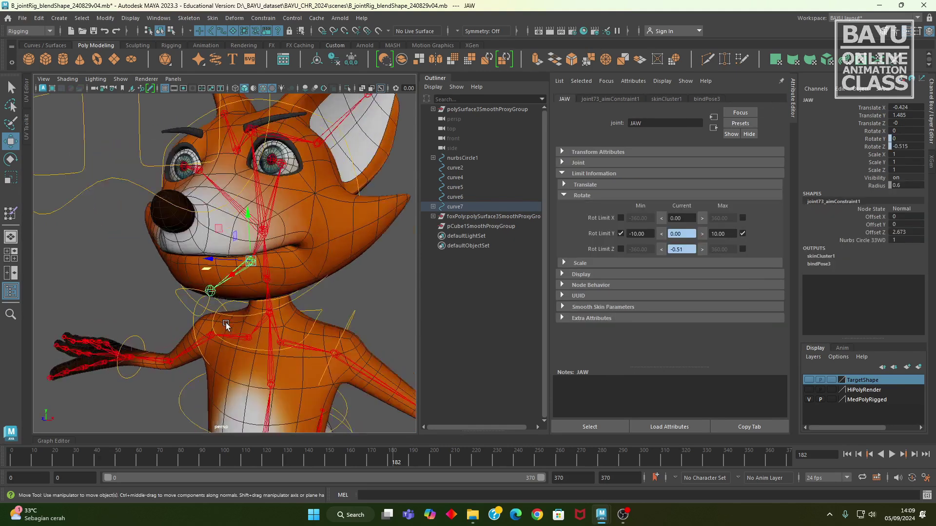
{"action": "key", "text": "e"}
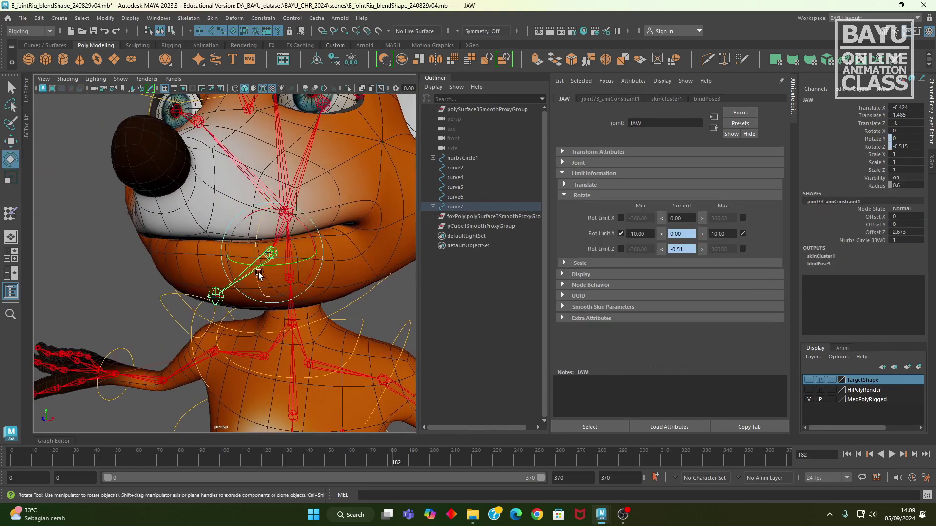